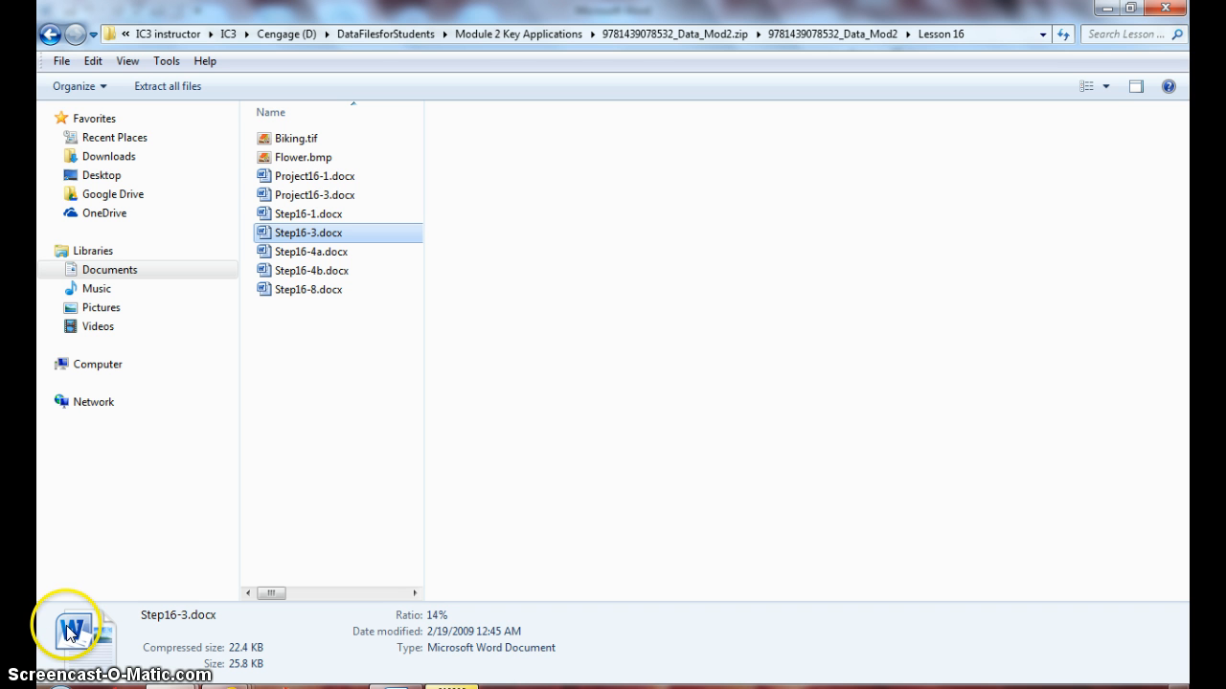
Open the Step16-3.docx debate document.
double_click(277, 240)
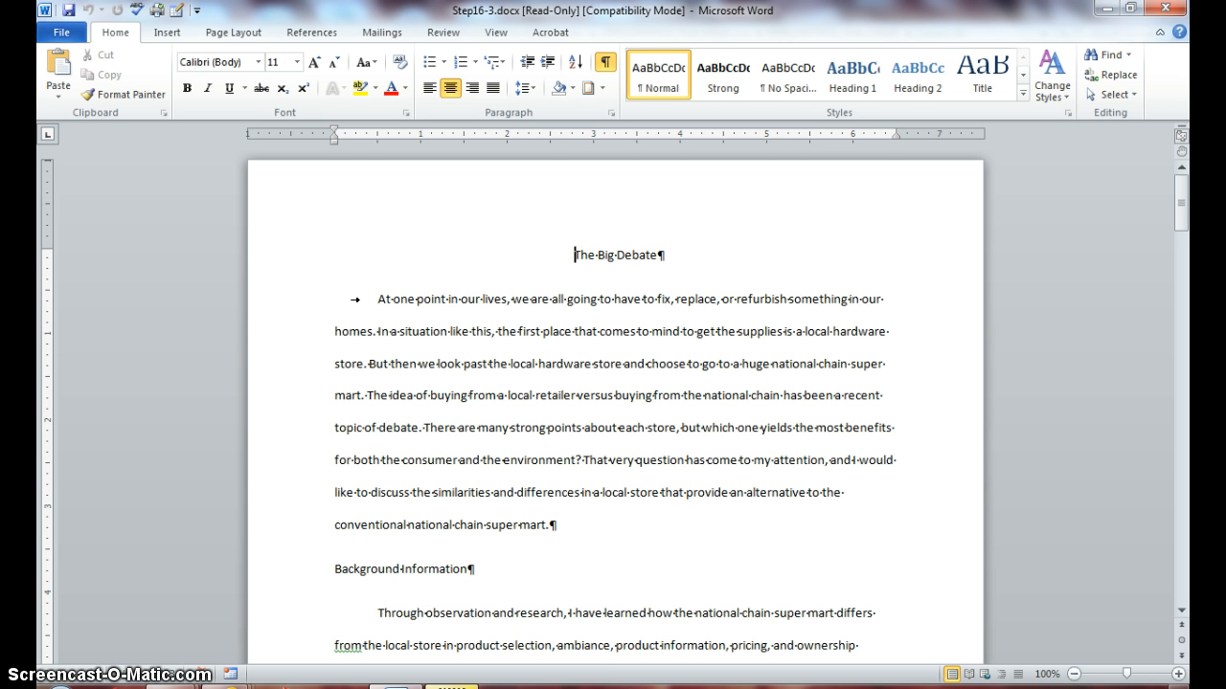
click(58, 37)
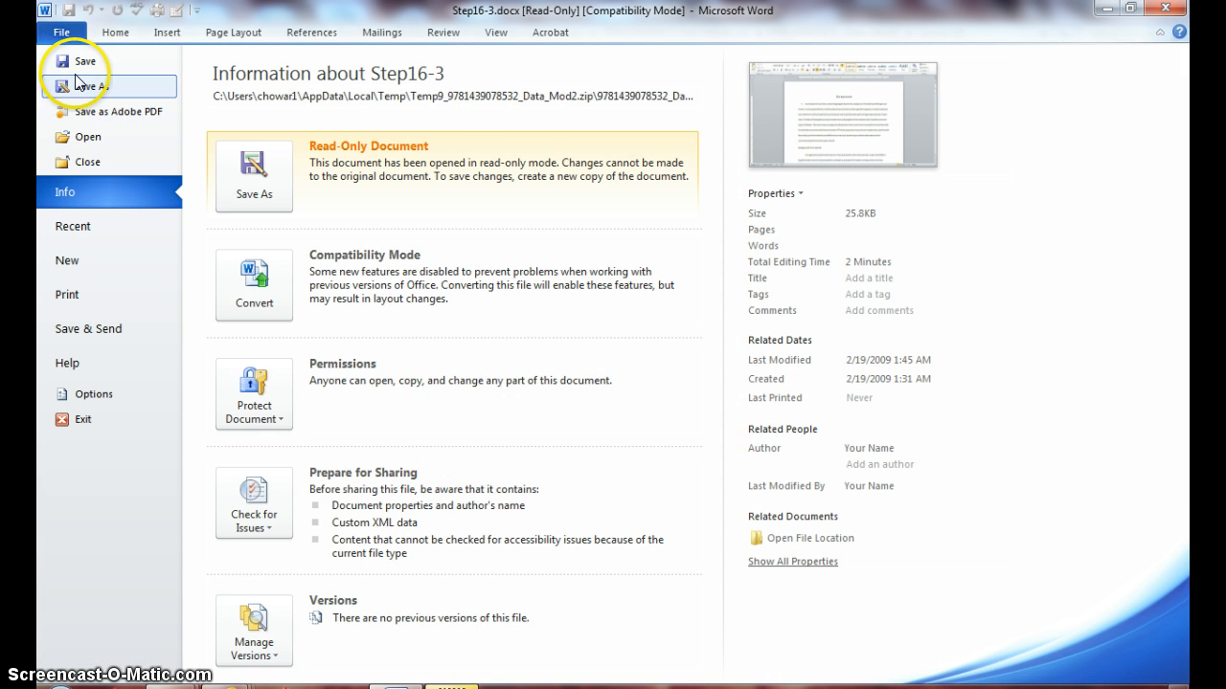
key(Escape)
Save a copy as Debate1.docx in the current Word format.
key(F12)
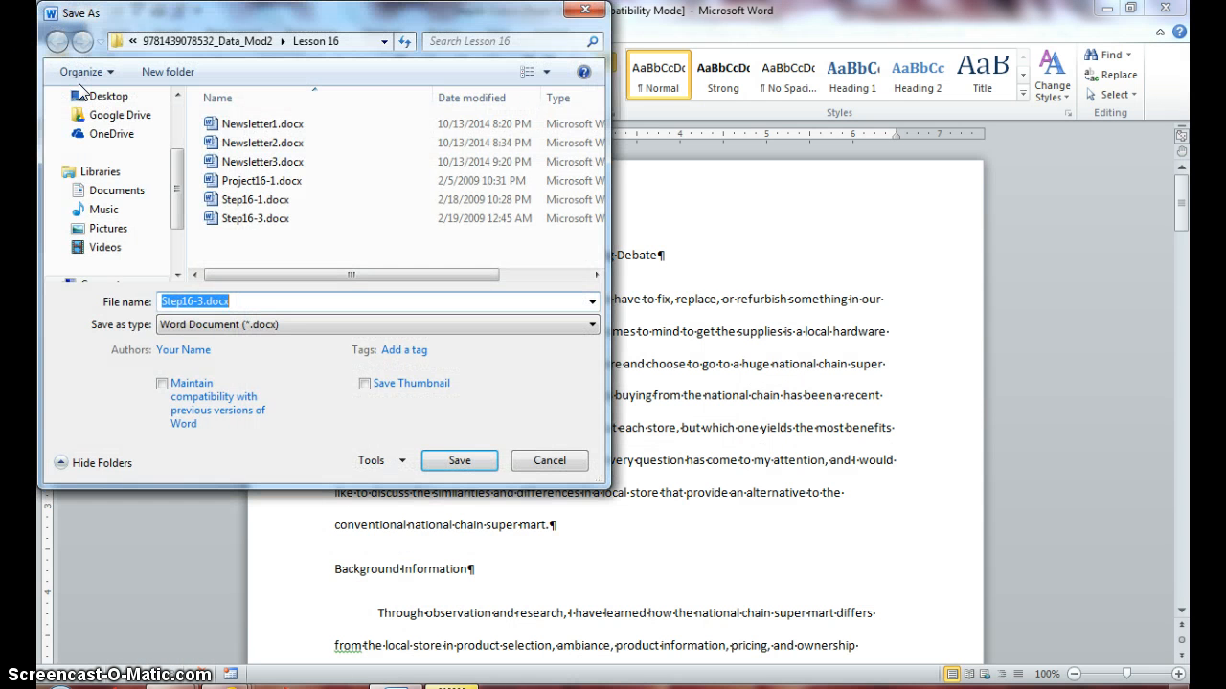
text(Debate1)
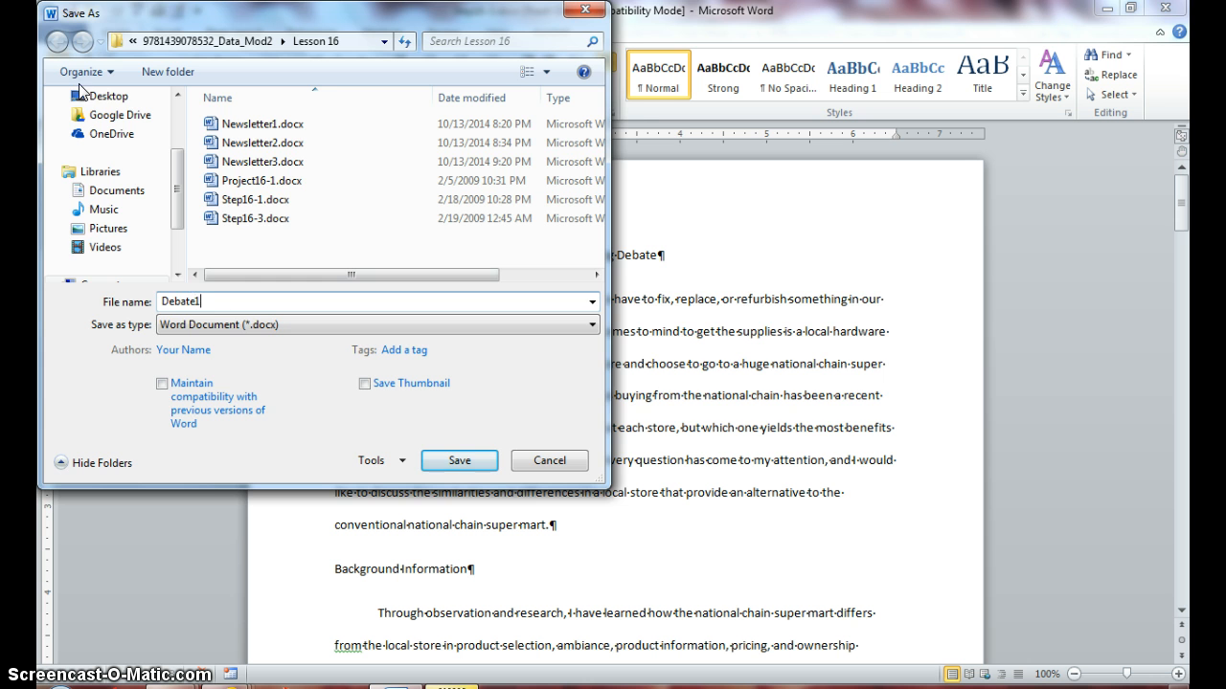
key(Return)
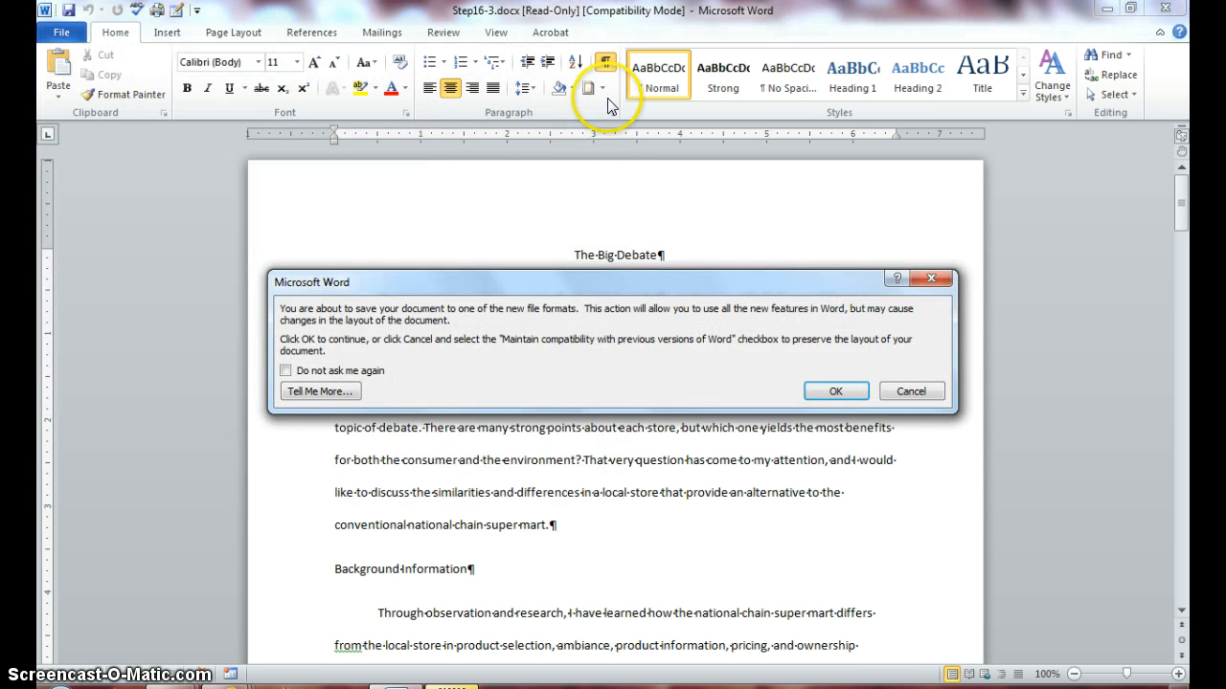
click(834, 391)
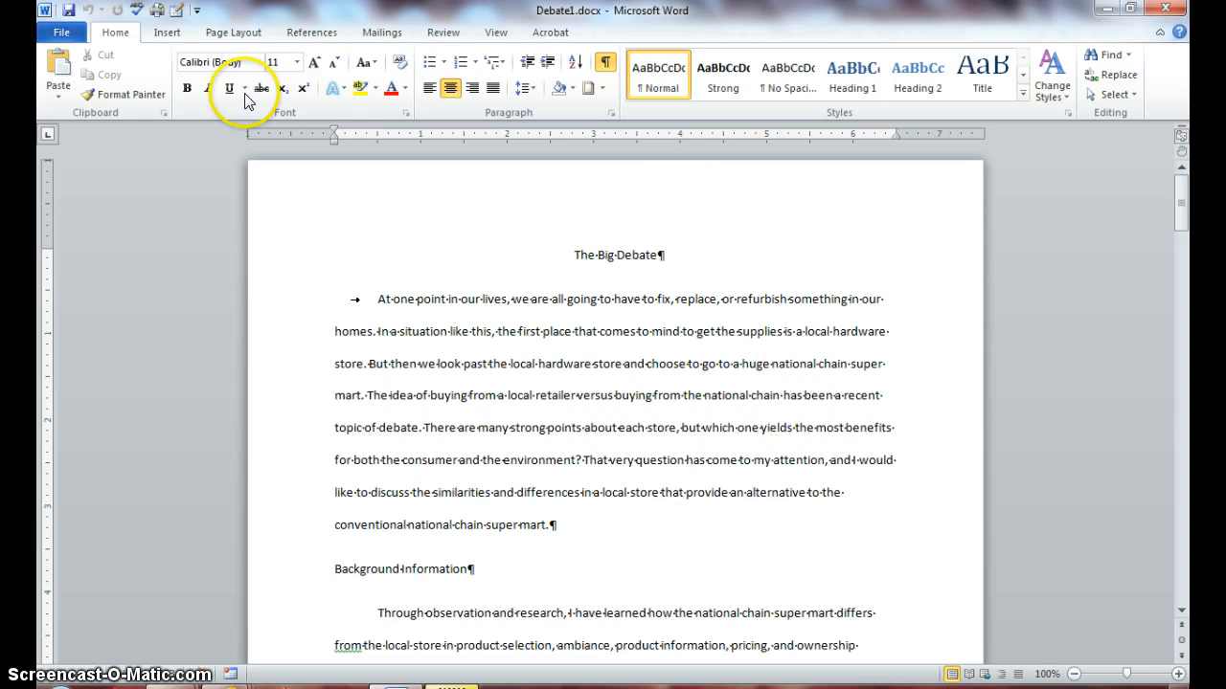
Confirm the document is in Print Layout view, then return to the Insert ribbon.
click(172, 38)
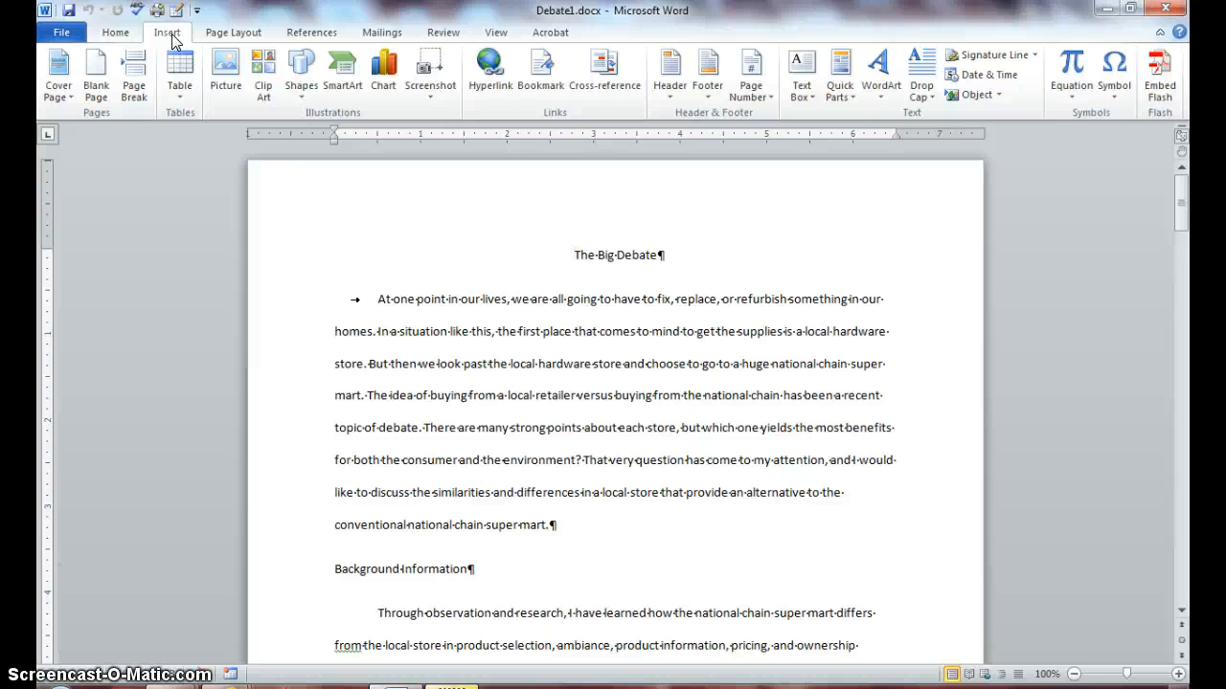
click(493, 34)
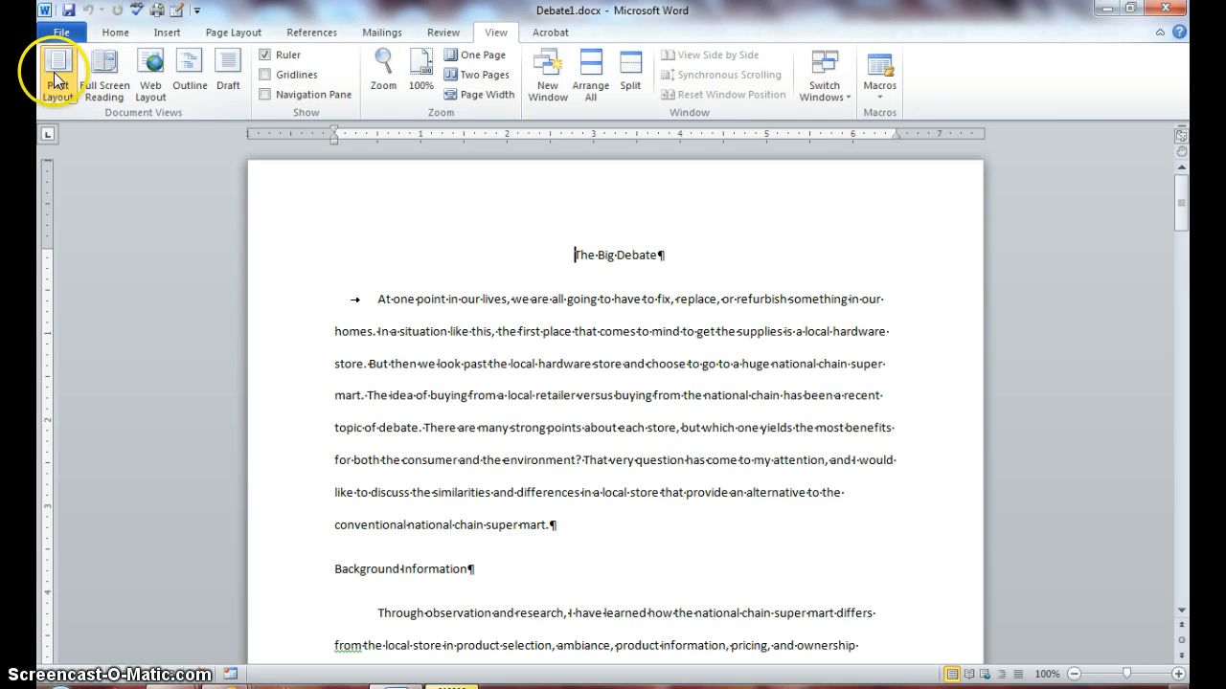
click(162, 35)
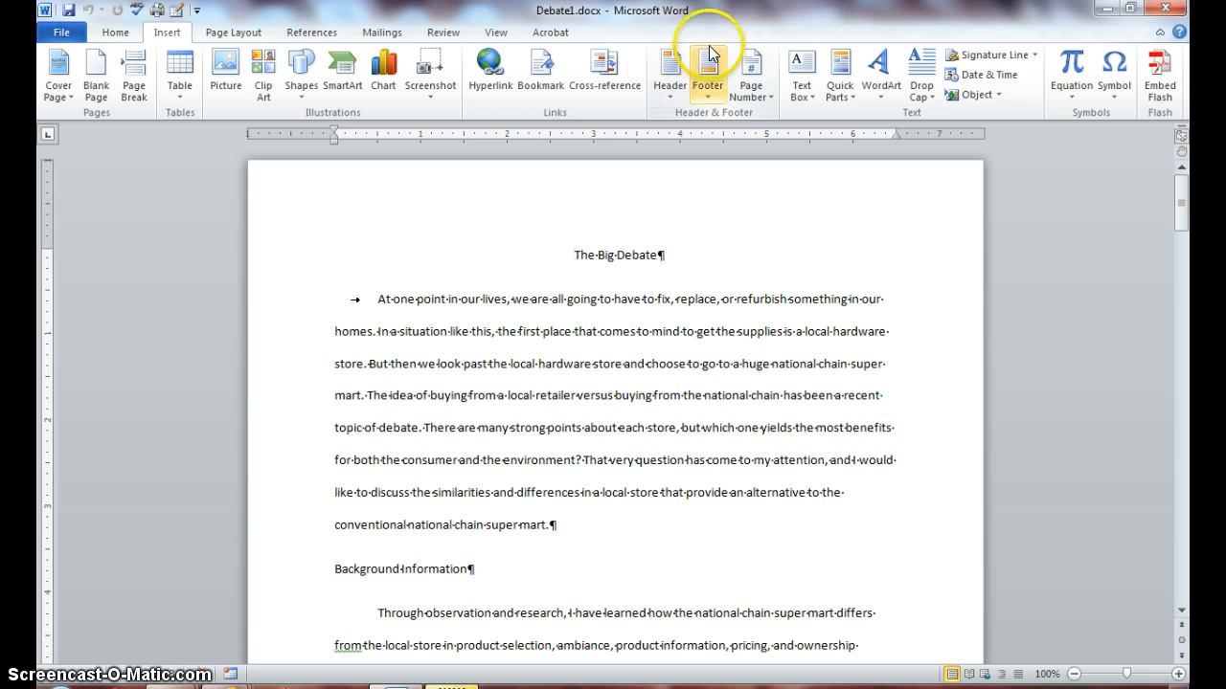
Format the page numbers to start at 1 instead of continuing from the previous section.
click(766, 96)
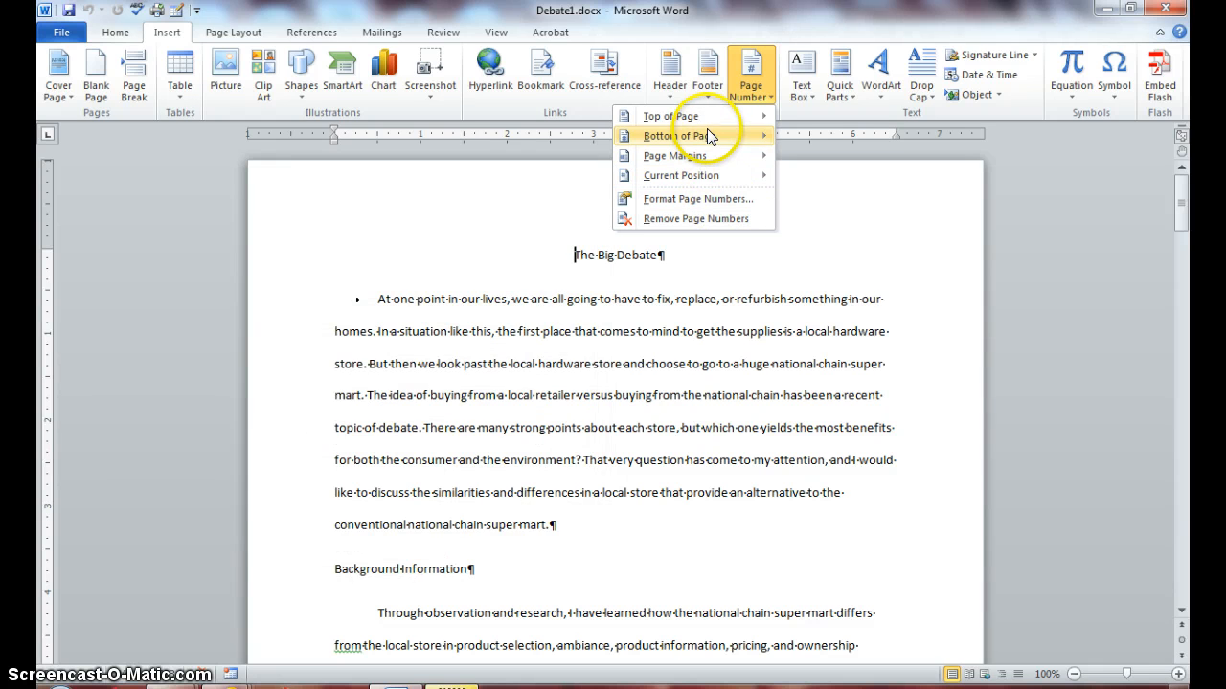
mouse_move(710, 180)
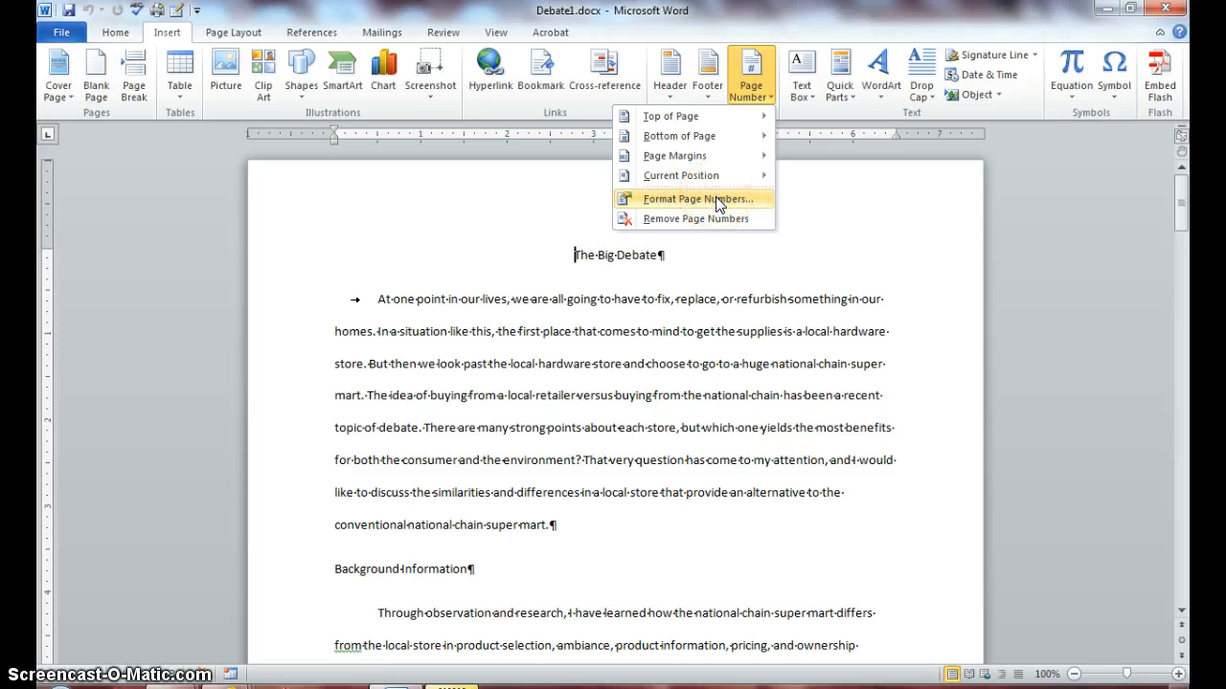
click(717, 201)
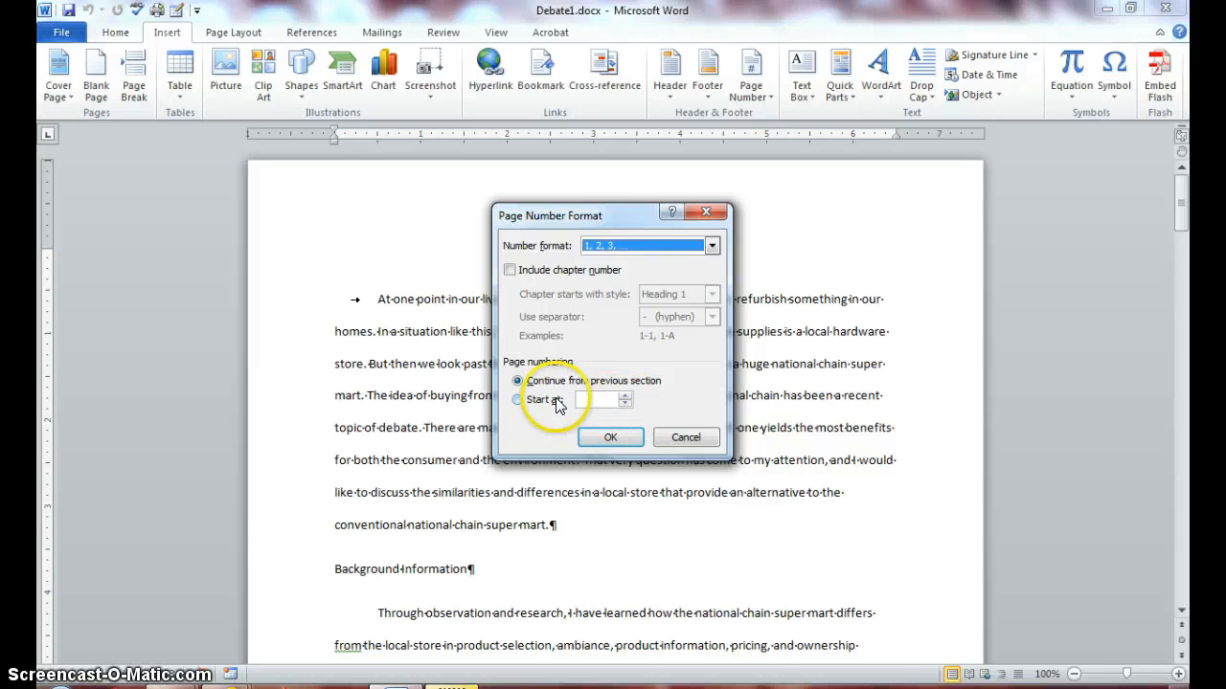
click(519, 400)
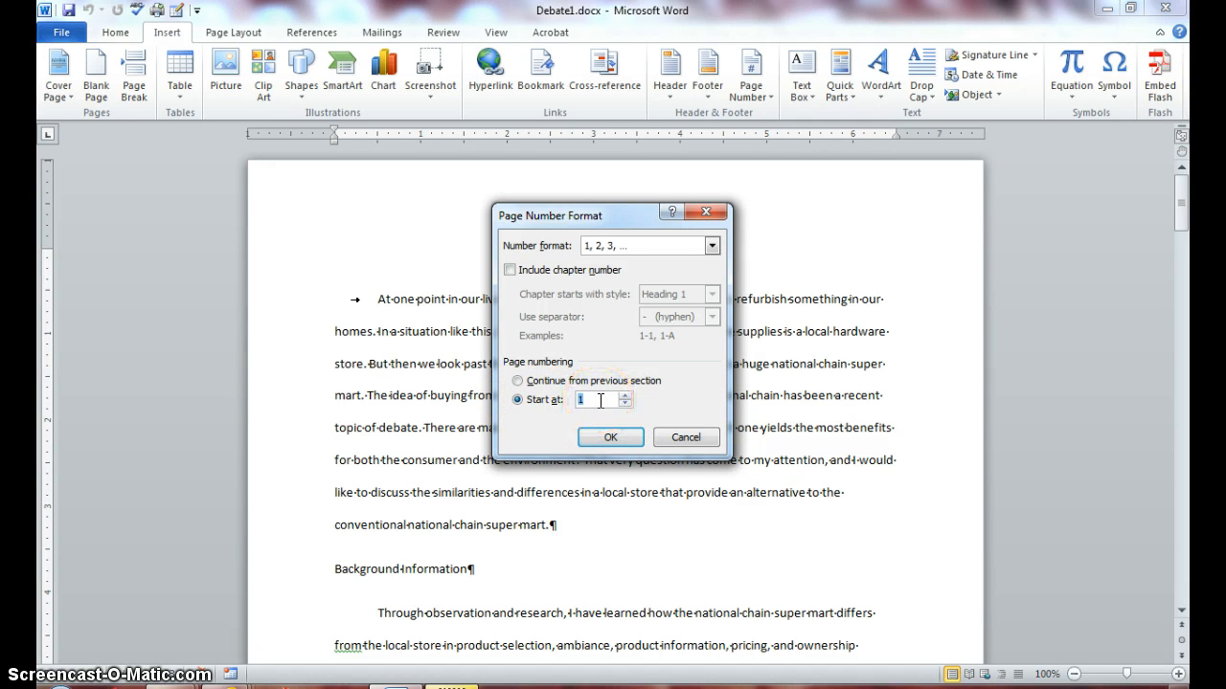
click(611, 437)
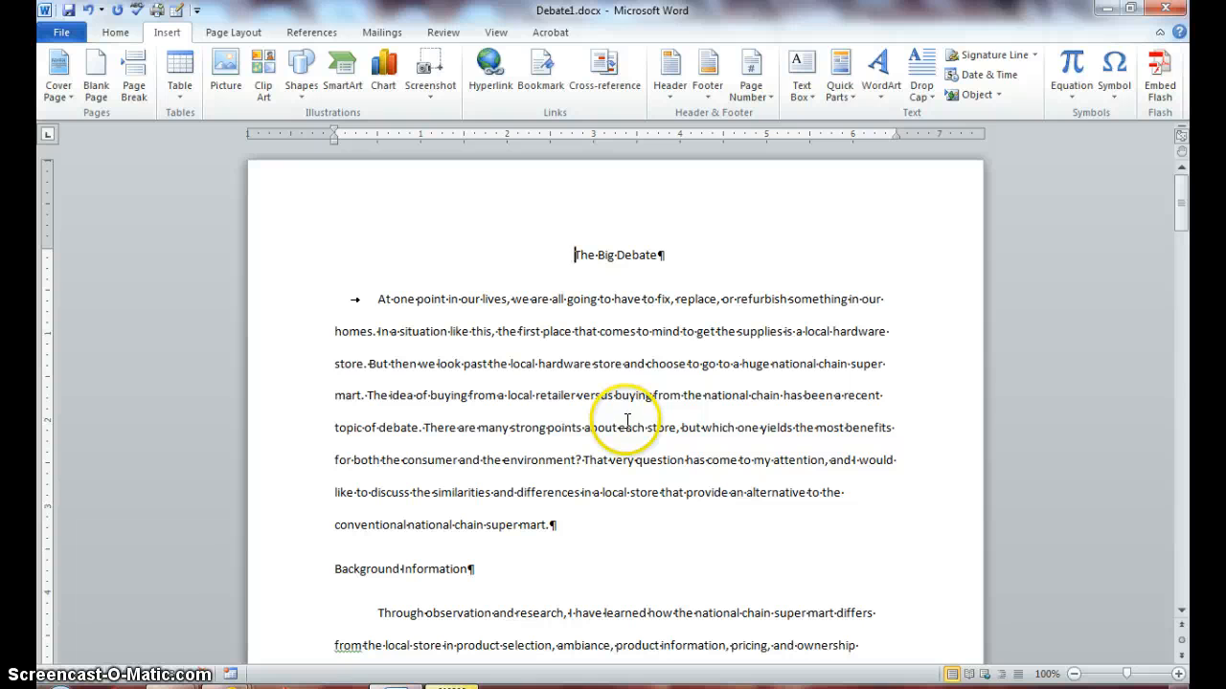
Add a Bold Numbers 3 "Page X of Y" number at the bottom of each page.
click(768, 102)
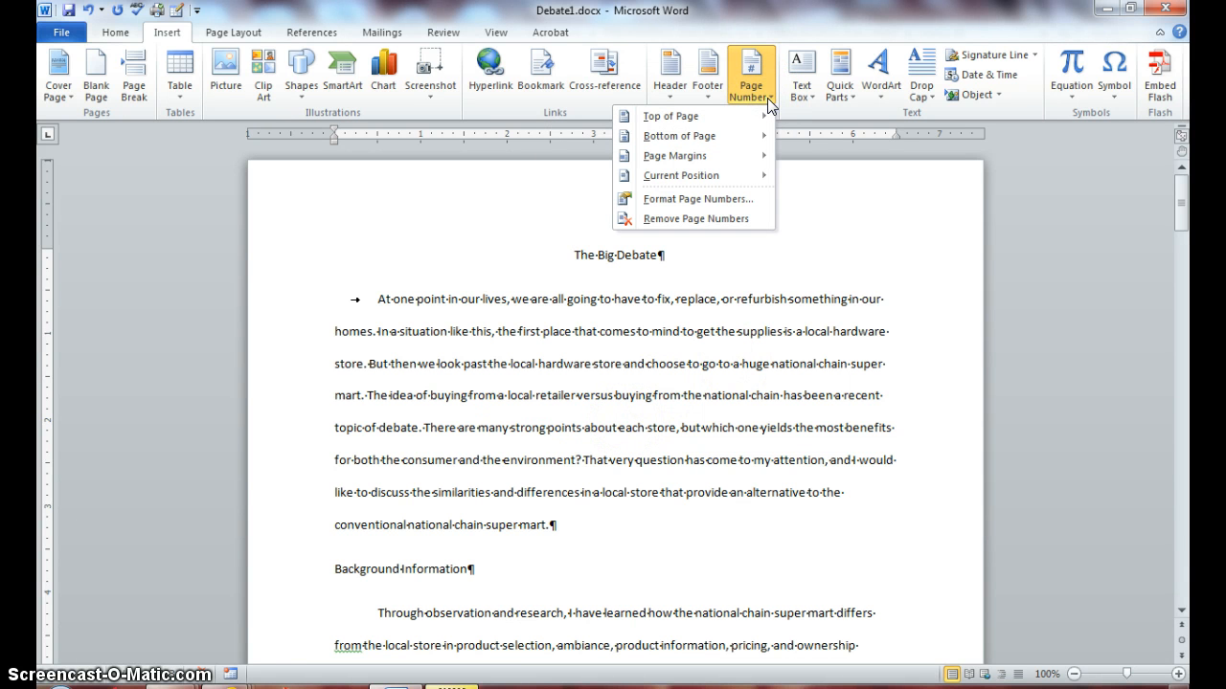
mouse_move(739, 139)
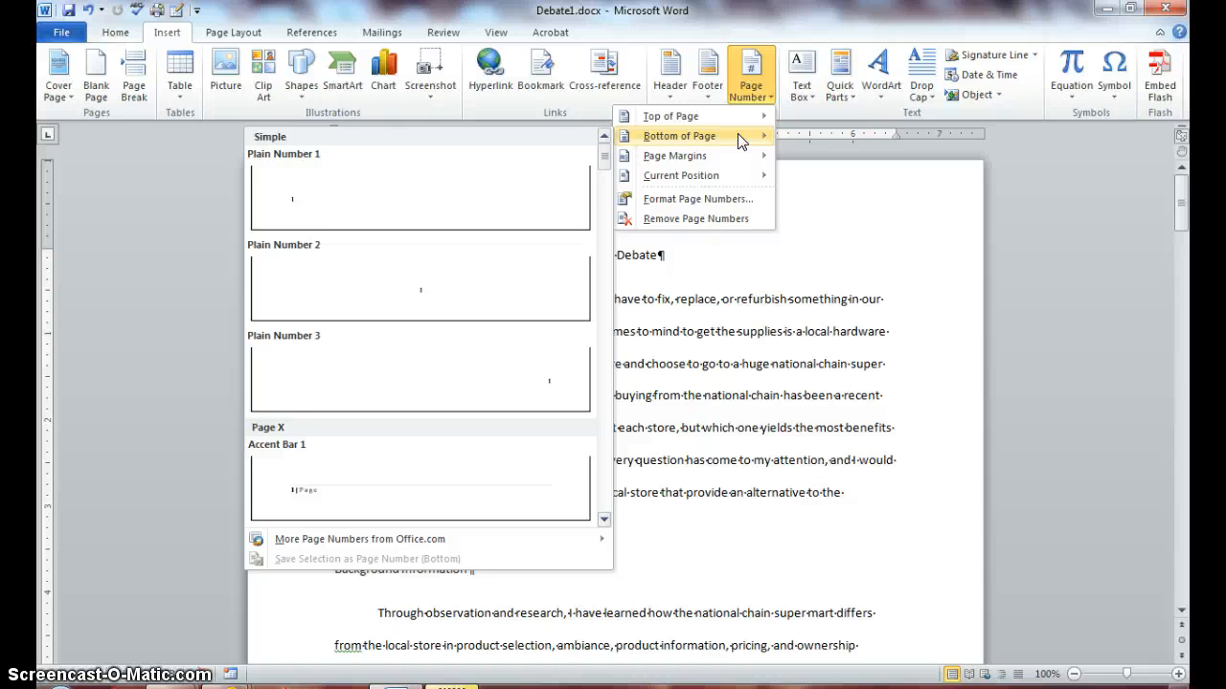
click(656, 142)
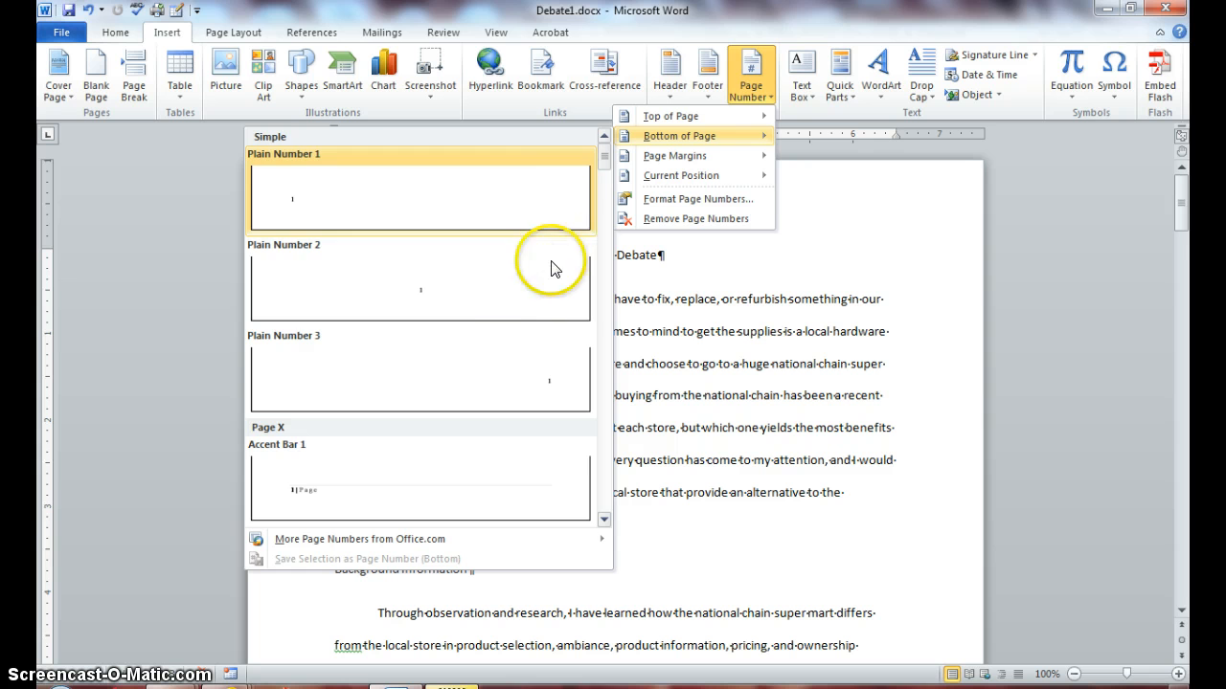
drag(601, 166, 601, 228)
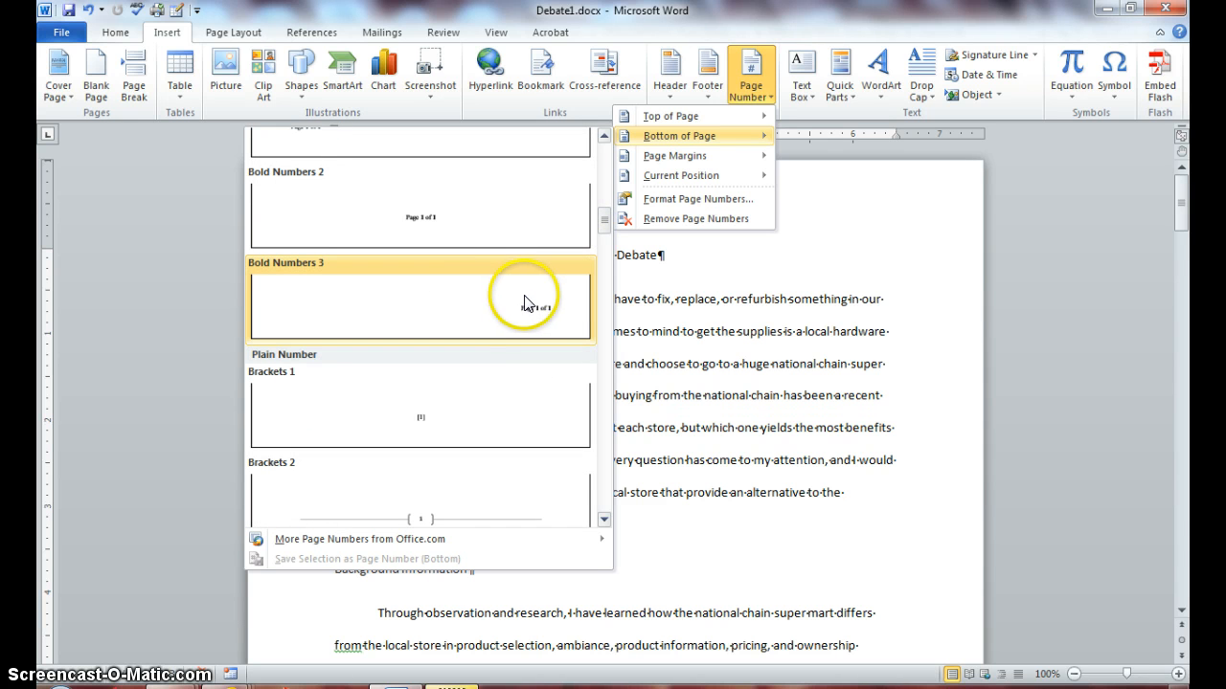
click(490, 302)
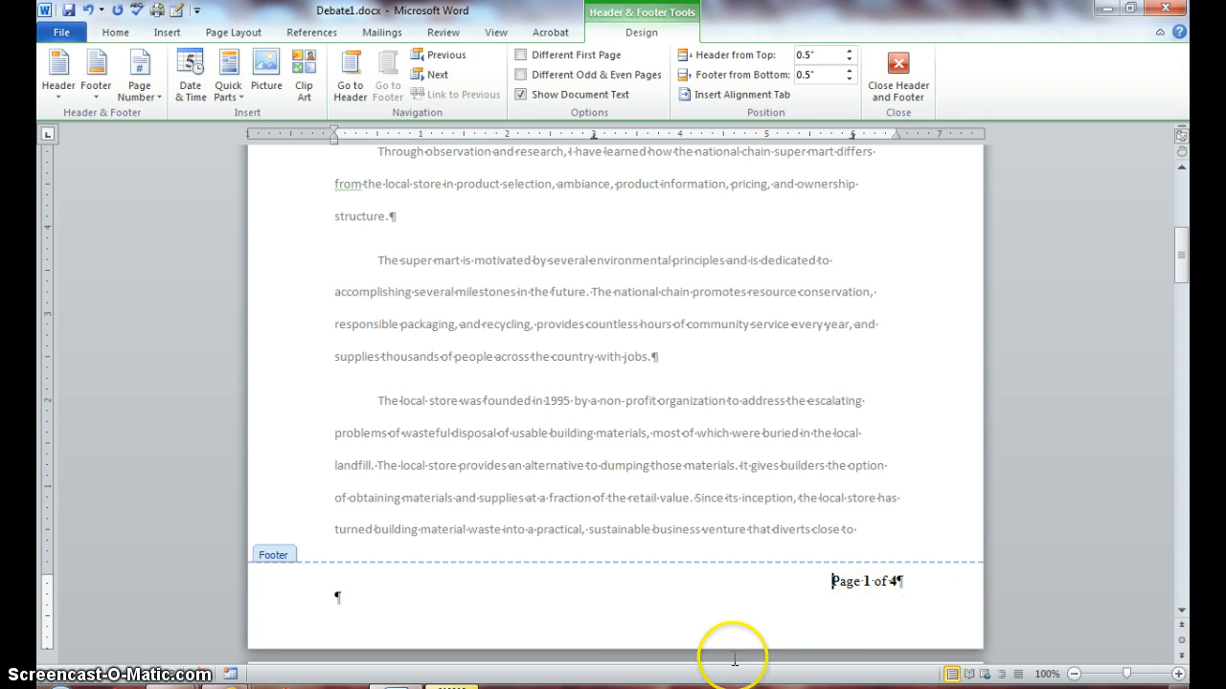
scroll(734, 659, down, 1)
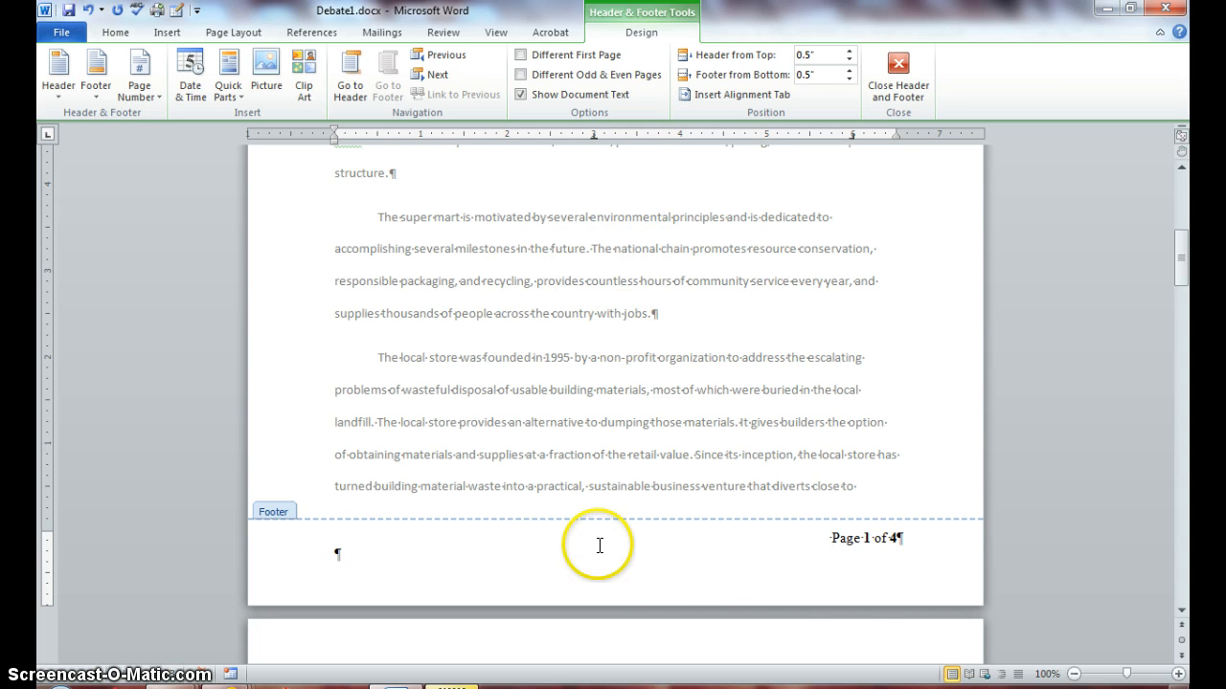
click(830, 547)
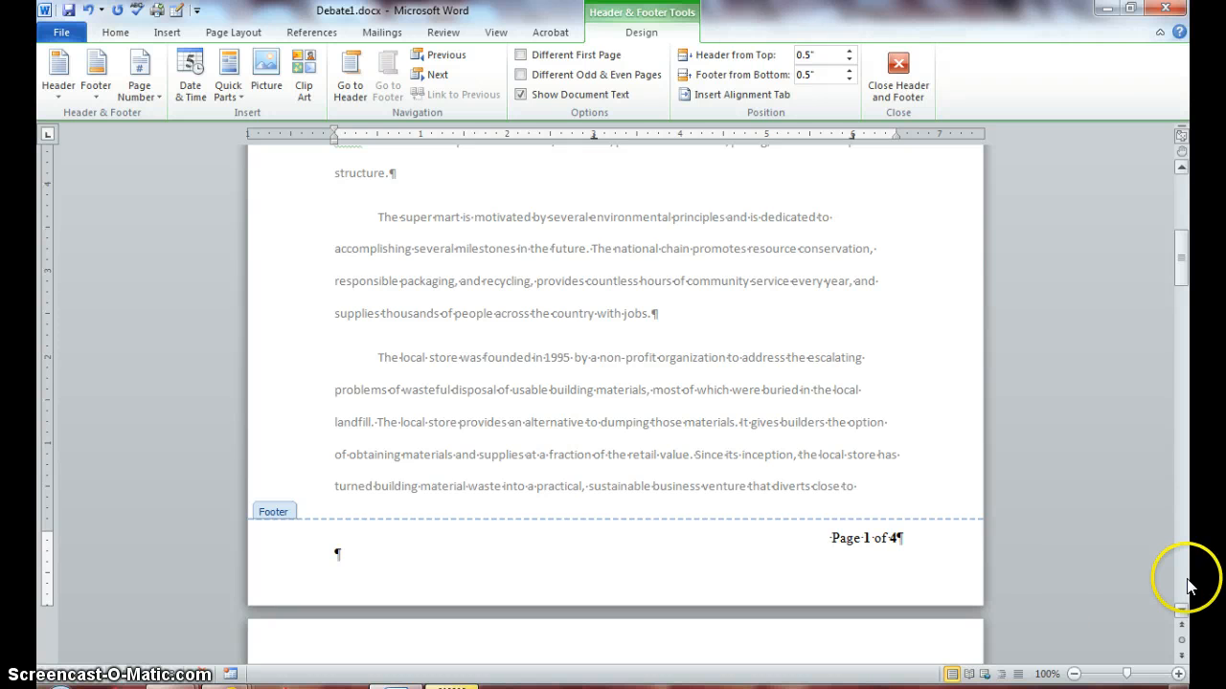
drag(1184, 253, 1160, 479)
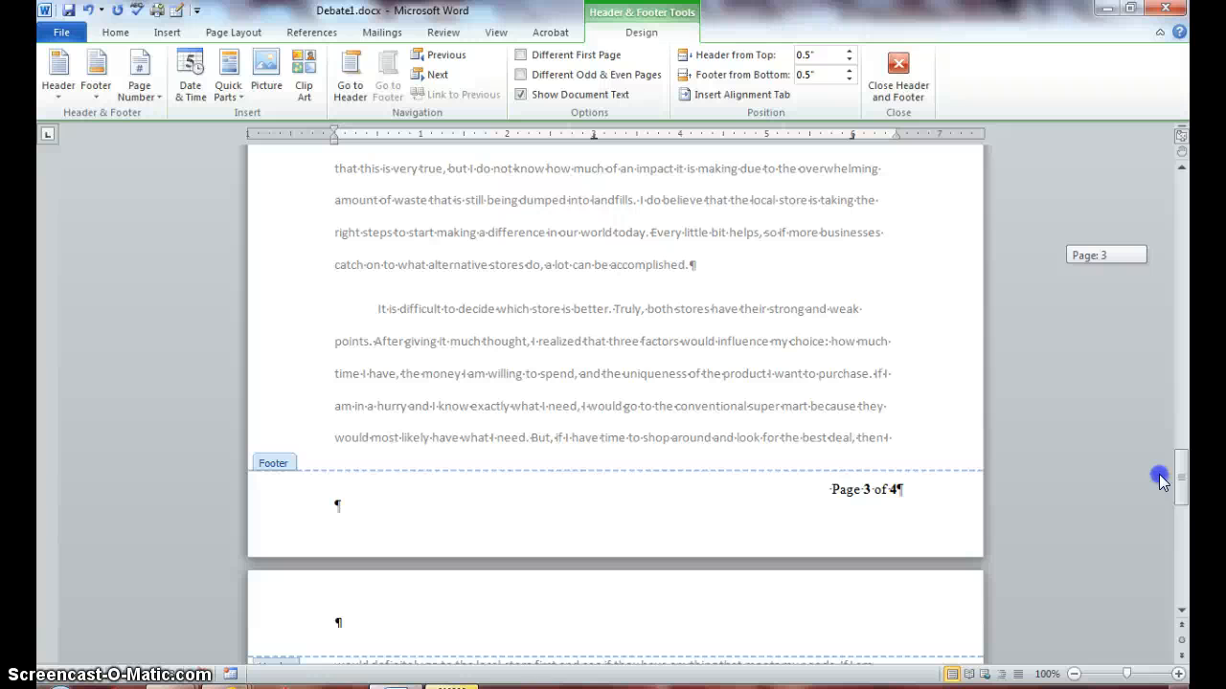
drag(1159, 474, 1159, 367)
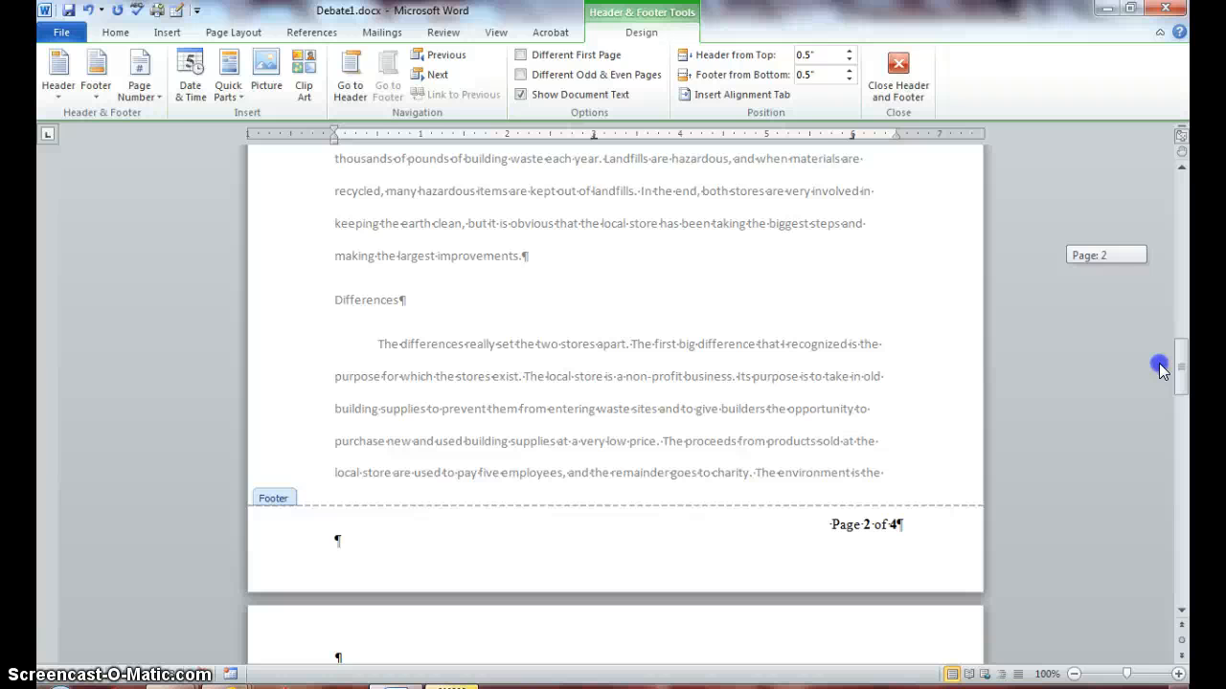
drag(1159, 368, 1157, 498)
Type the author's full name at the left of the footer, beside the page number.
click(339, 328)
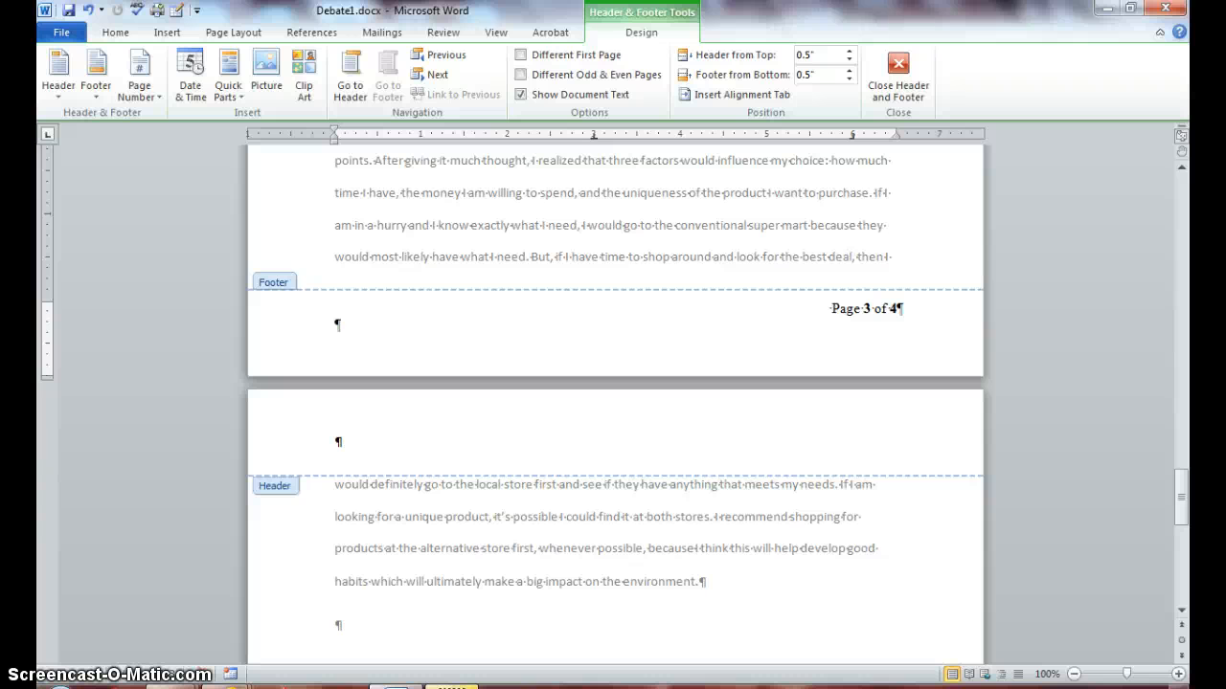
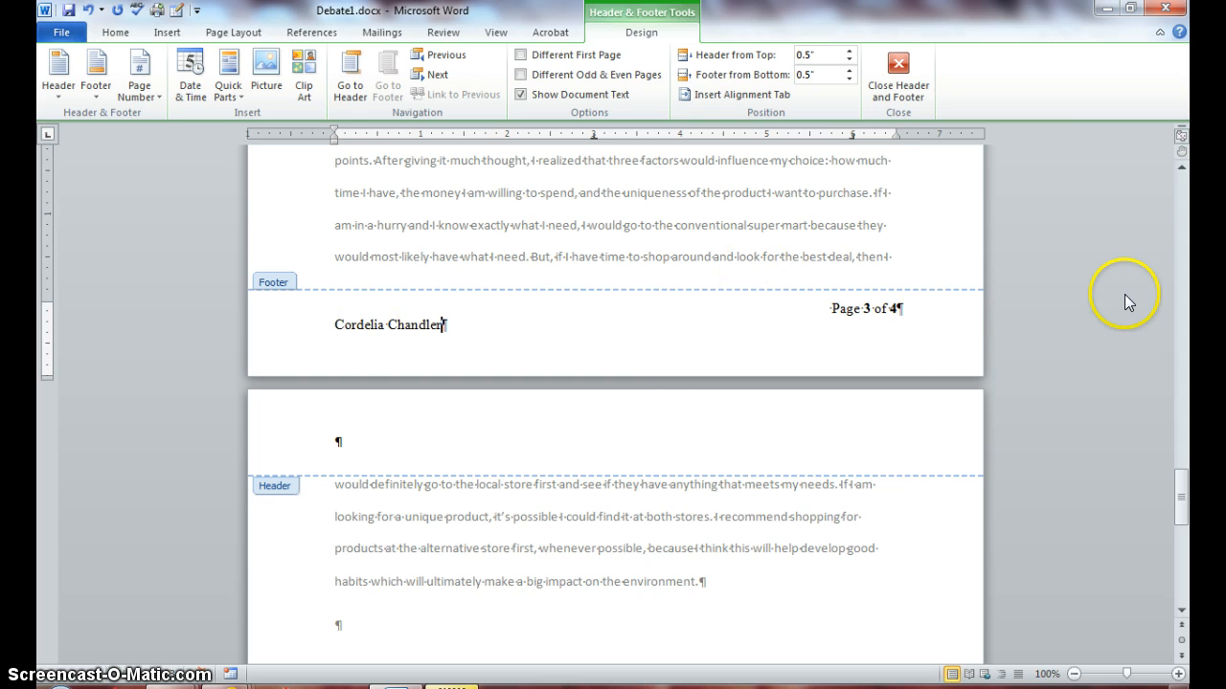
drag(1180, 497, 1178, 574)
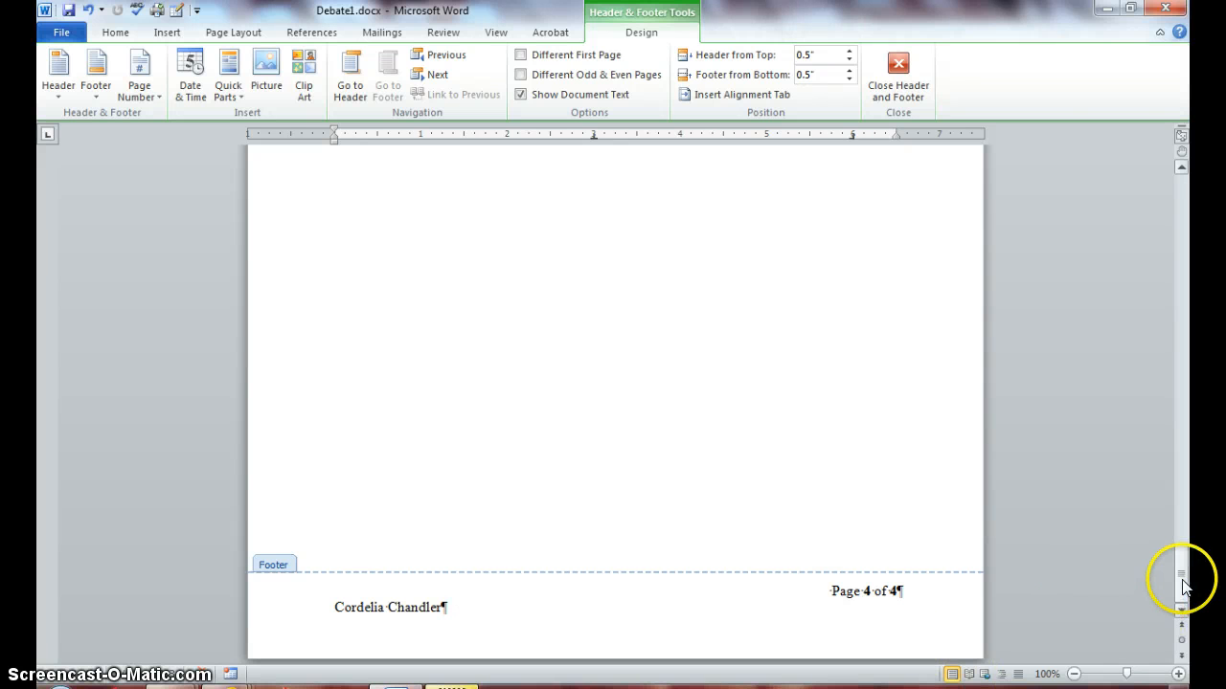
drag(1179, 580, 1154, 406)
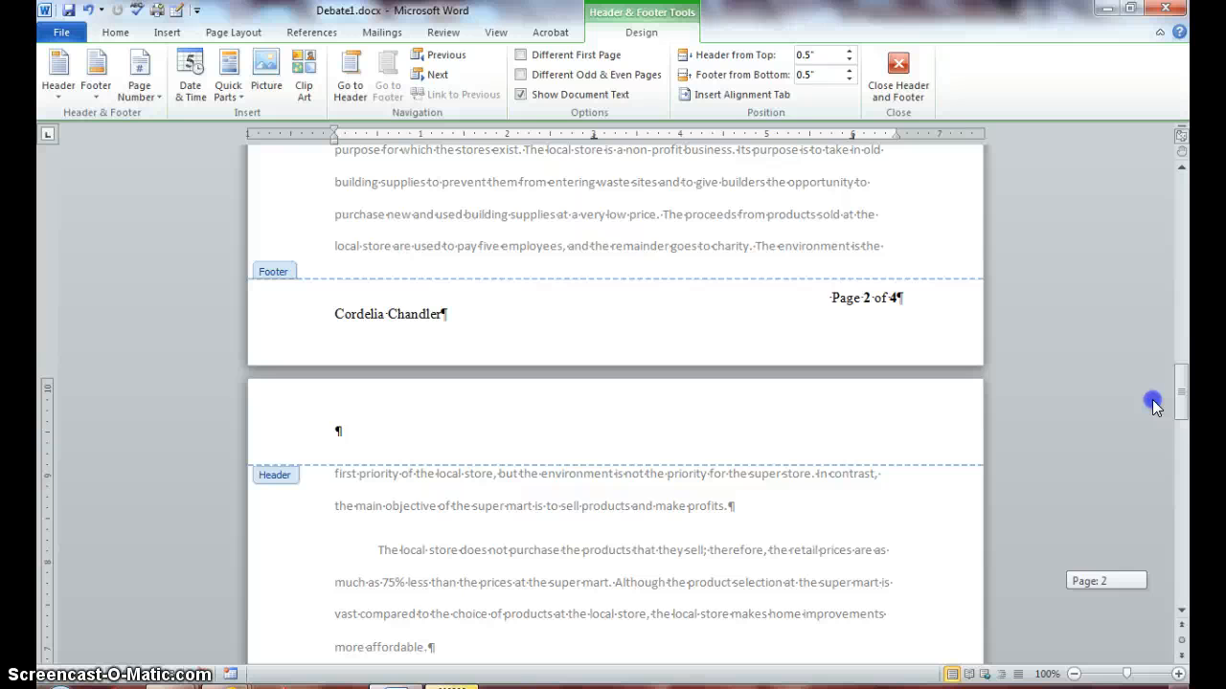
drag(1154, 406, 1156, 414)
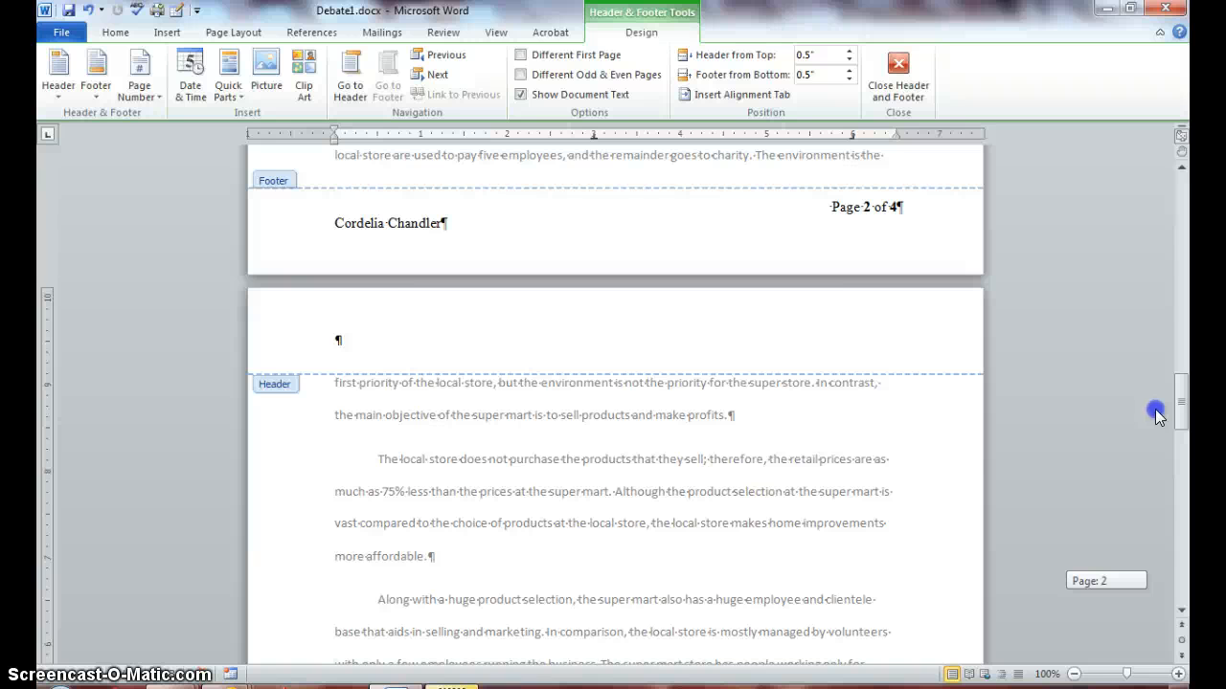
drag(1156, 415, 1135, 181)
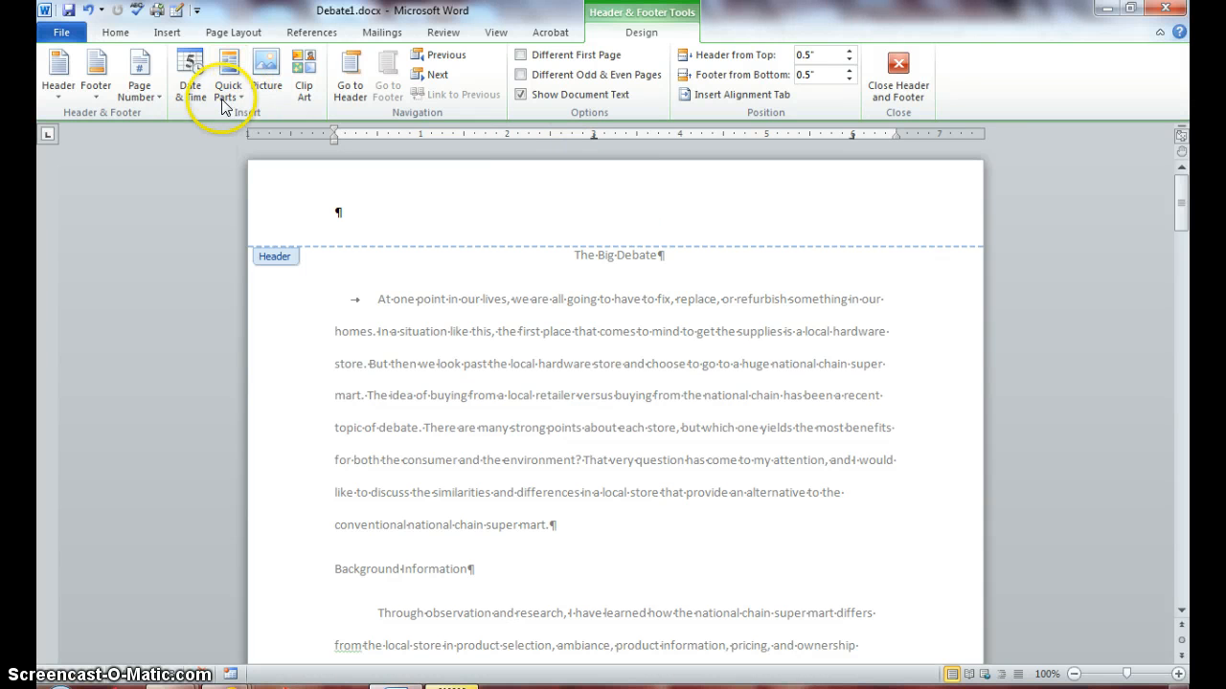
Insert the built-in Conservative header with title and date placeholders.
click(167, 31)
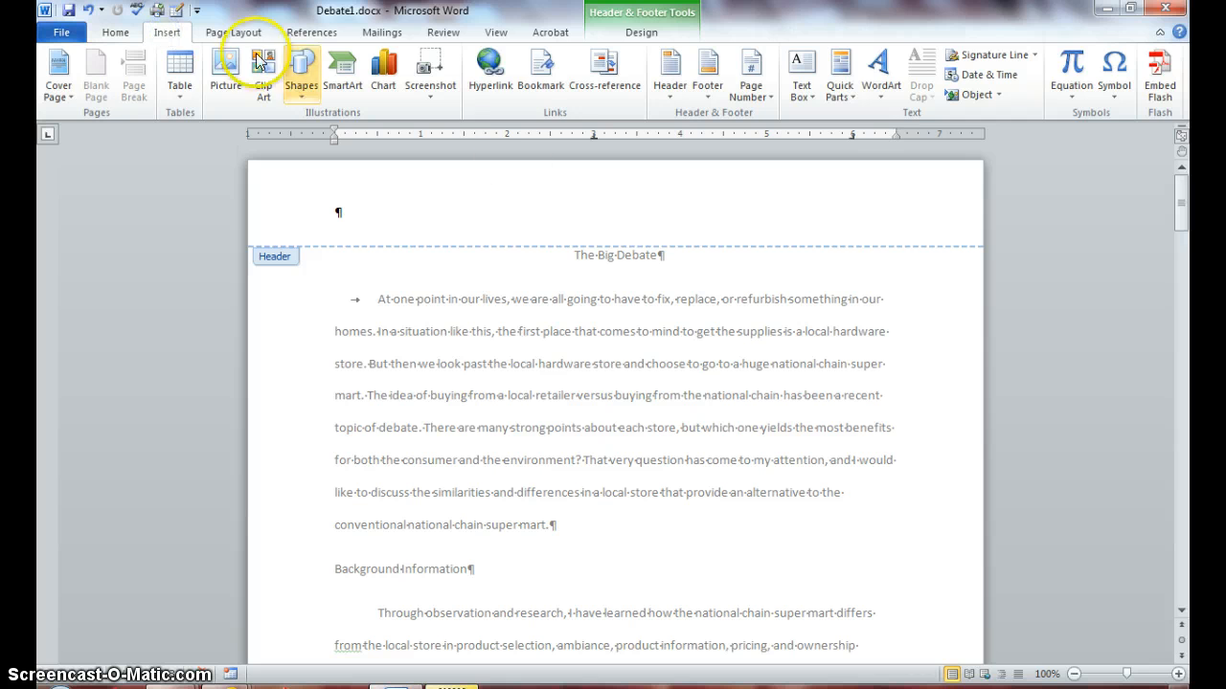
click(668, 96)
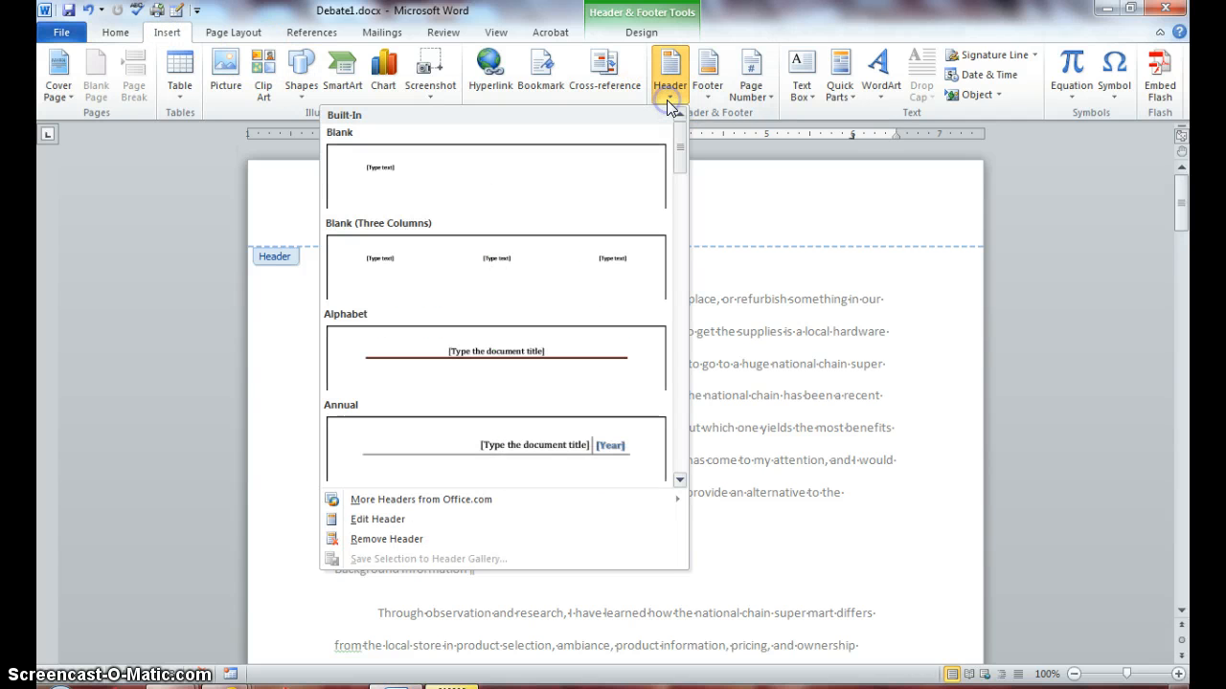
click(668, 144)
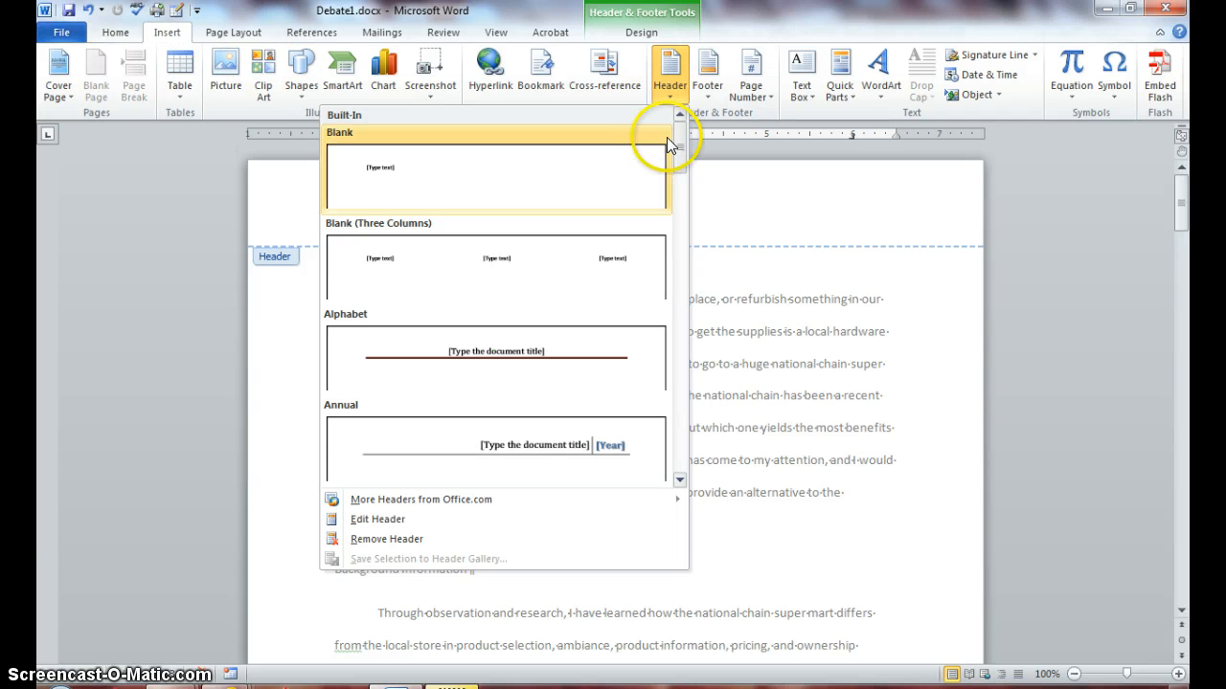
drag(678, 164, 675, 235)
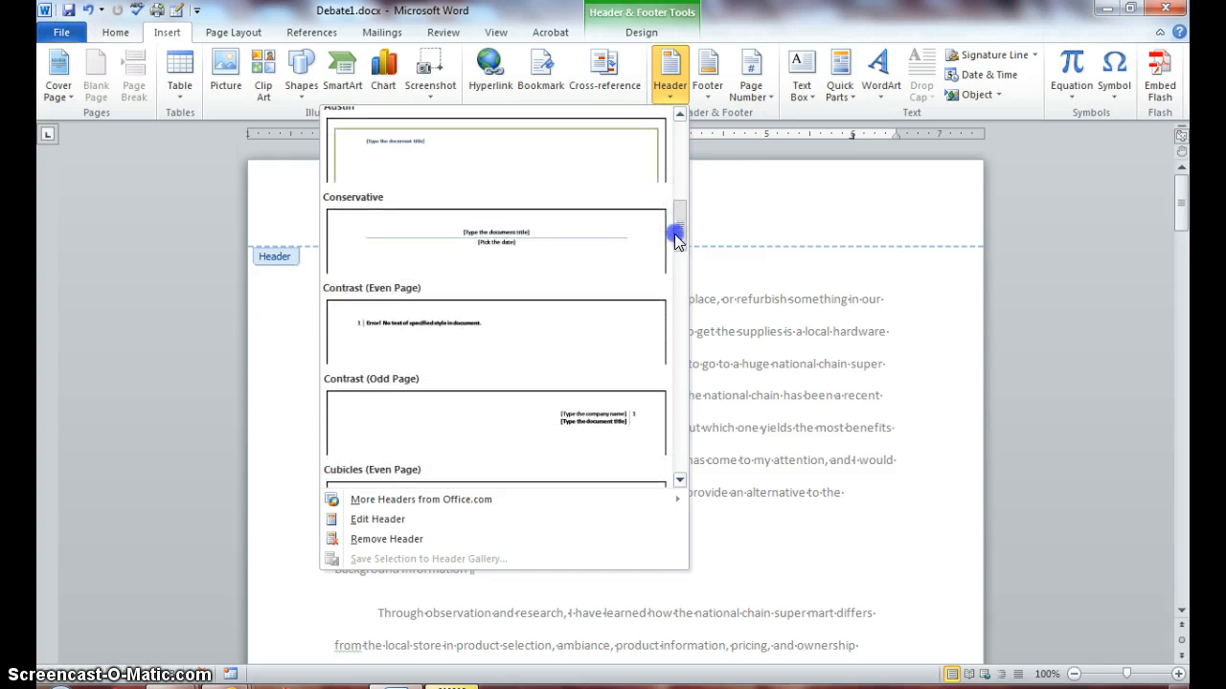
click(528, 244)
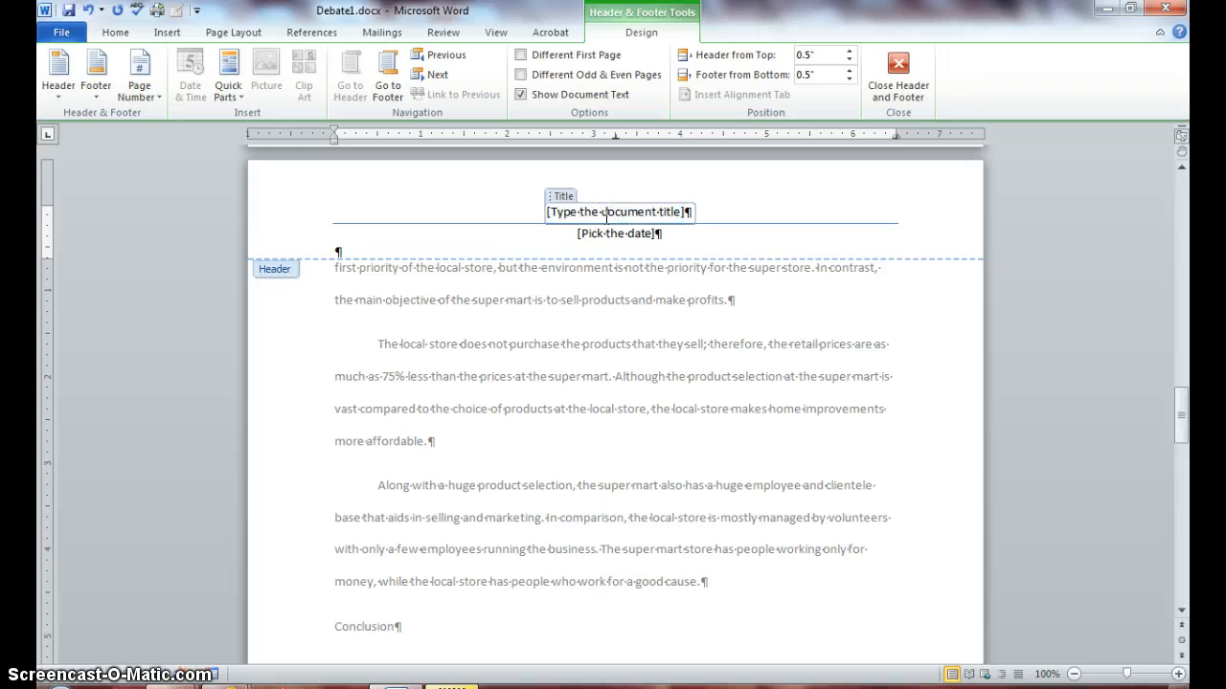
Enter 'Super Mart vs. Local' as the header title.
text(Super)
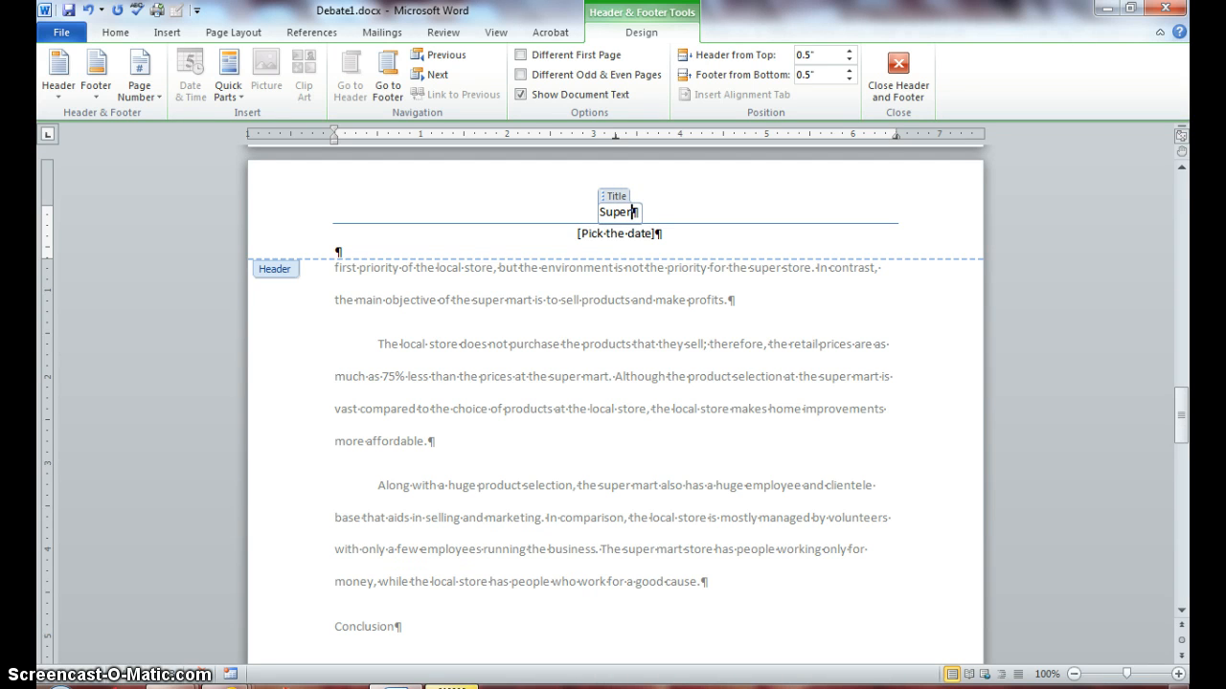
text( M)
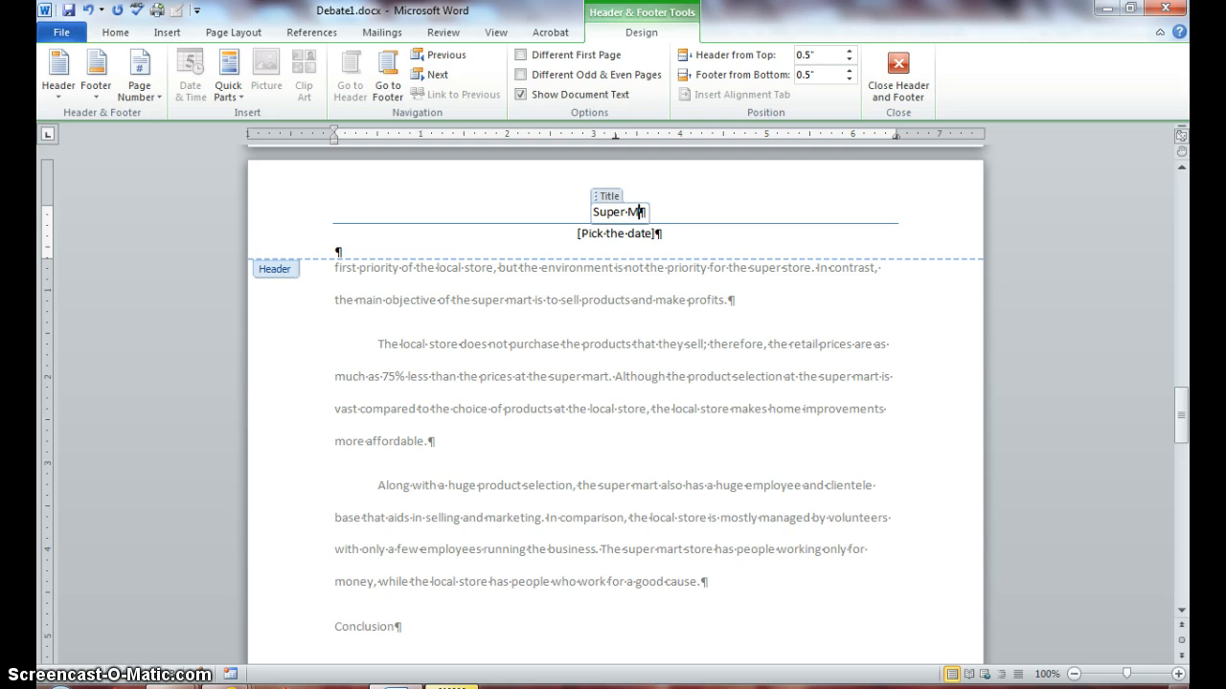
text(art v)
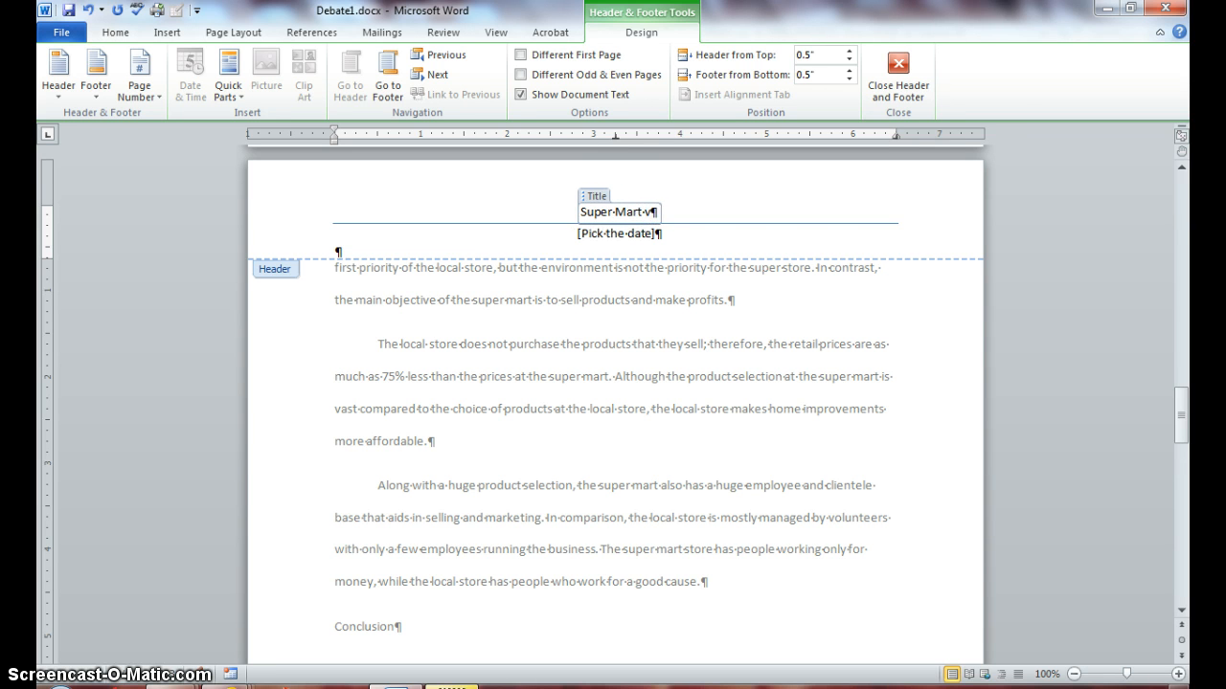
text(s. Local)
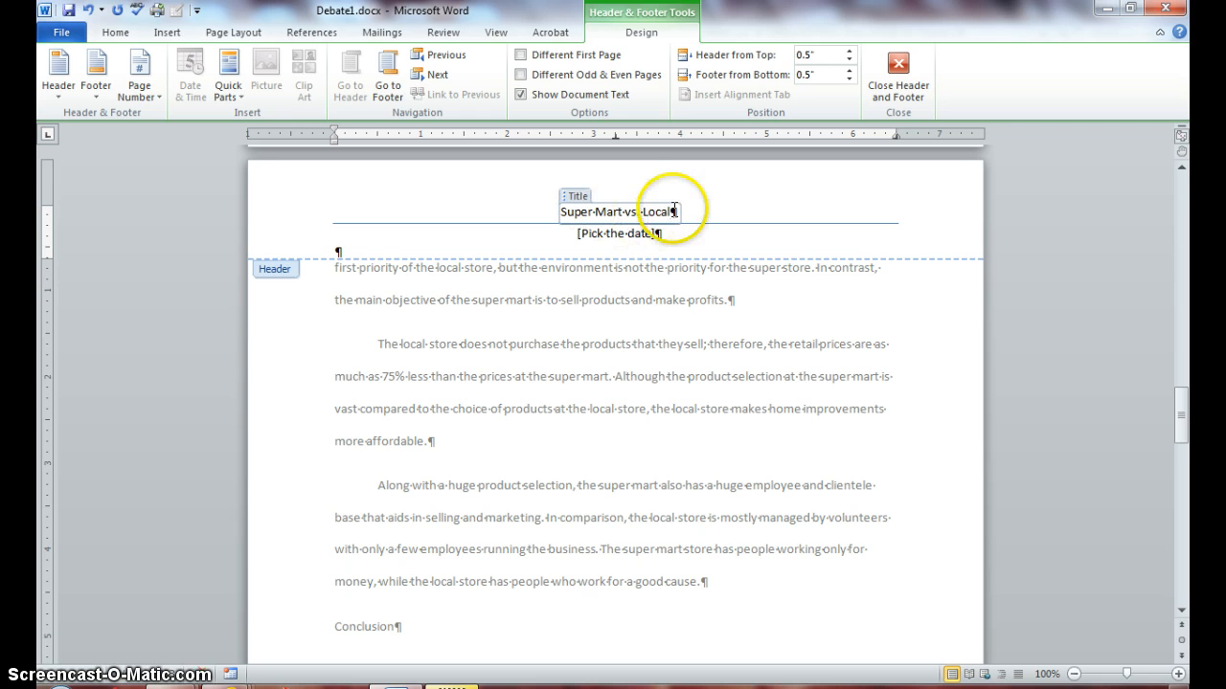
Set the header date to October 14, 2014 using the date picker calendar.
click(637, 232)
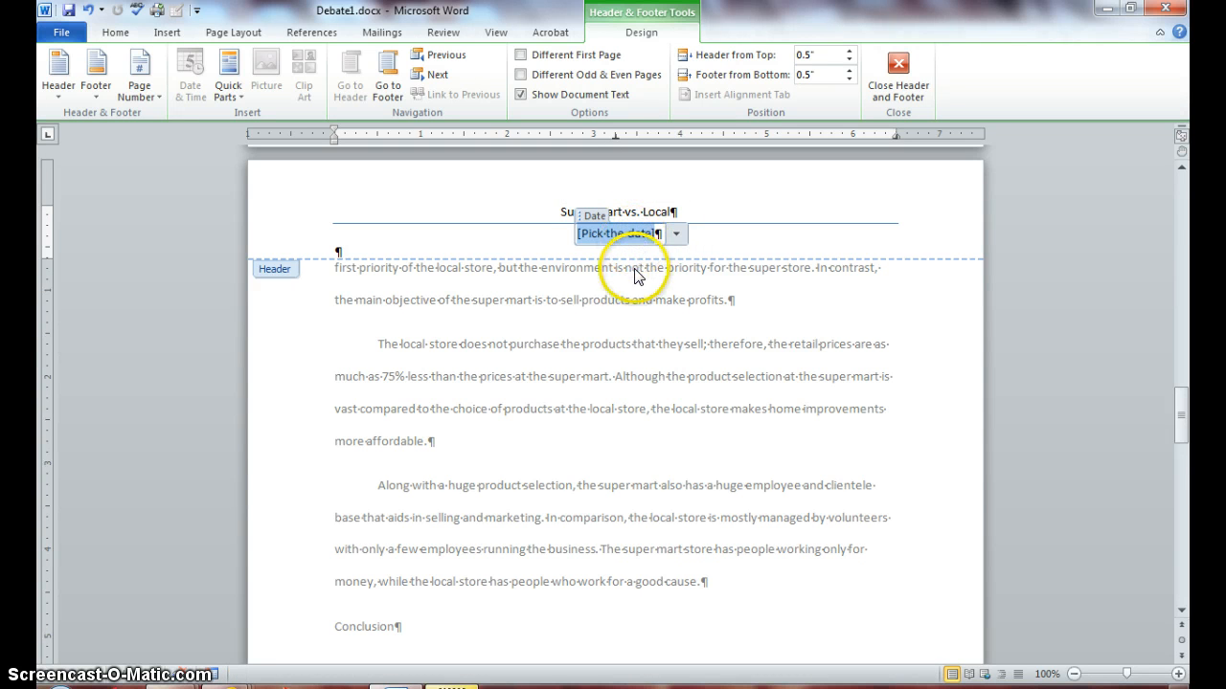
click(675, 234)
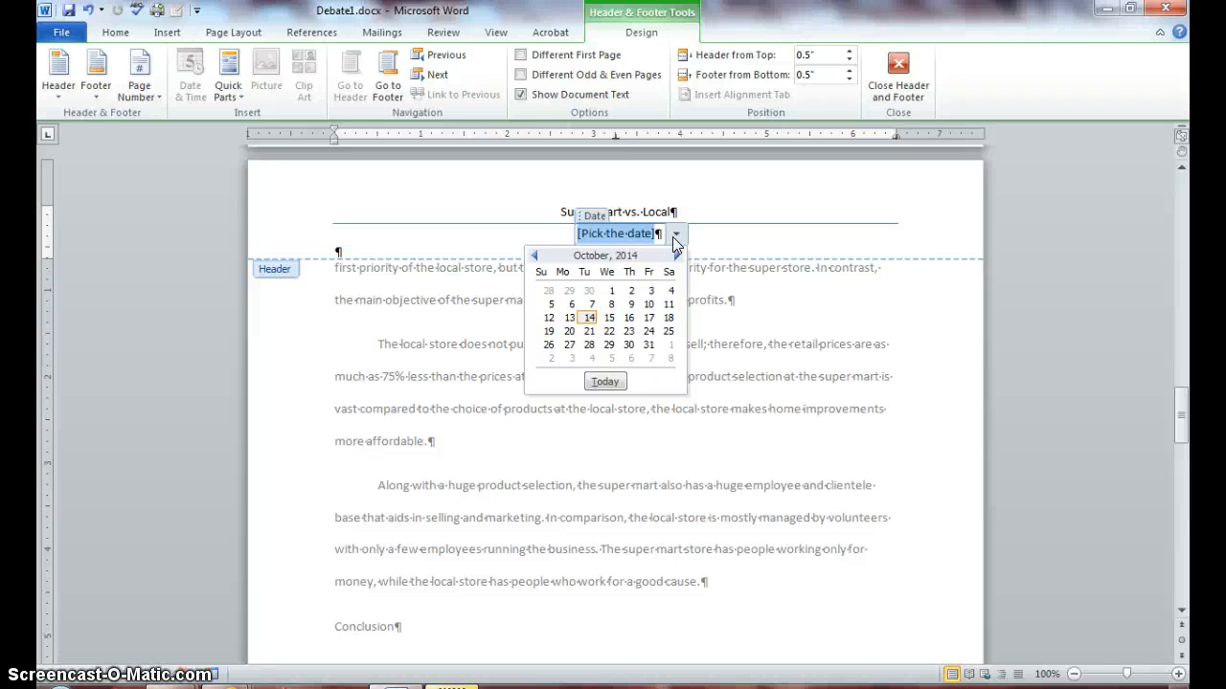
click(590, 318)
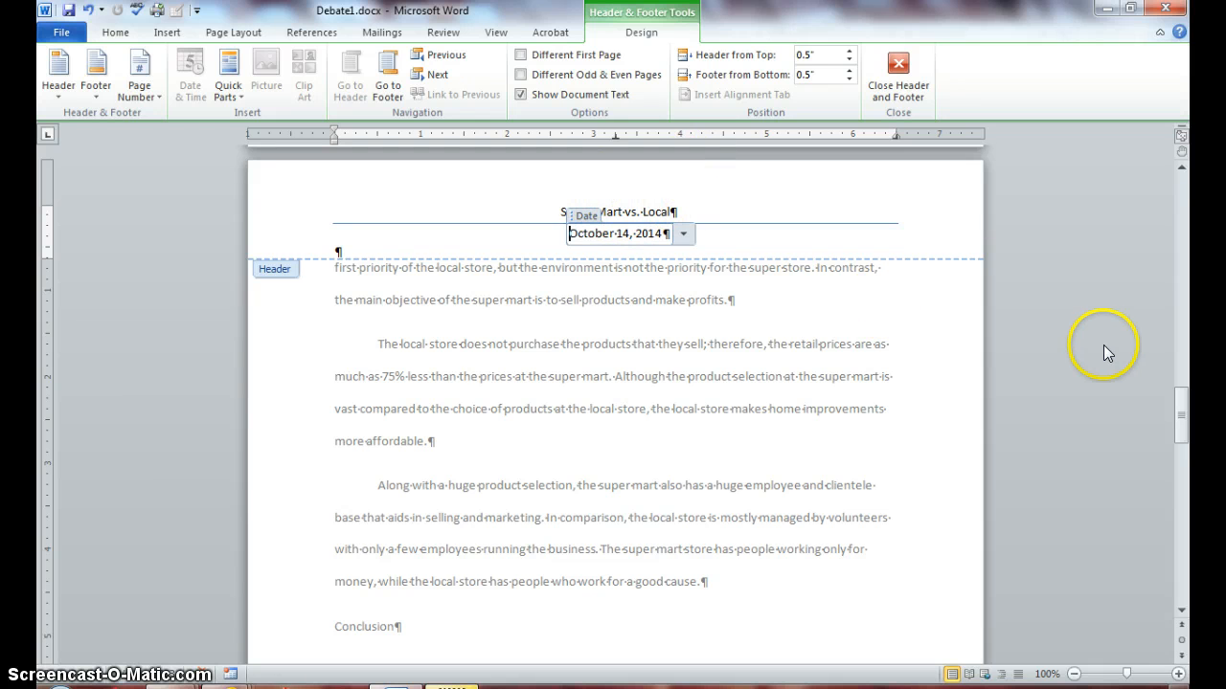
drag(1181, 421, 1179, 500)
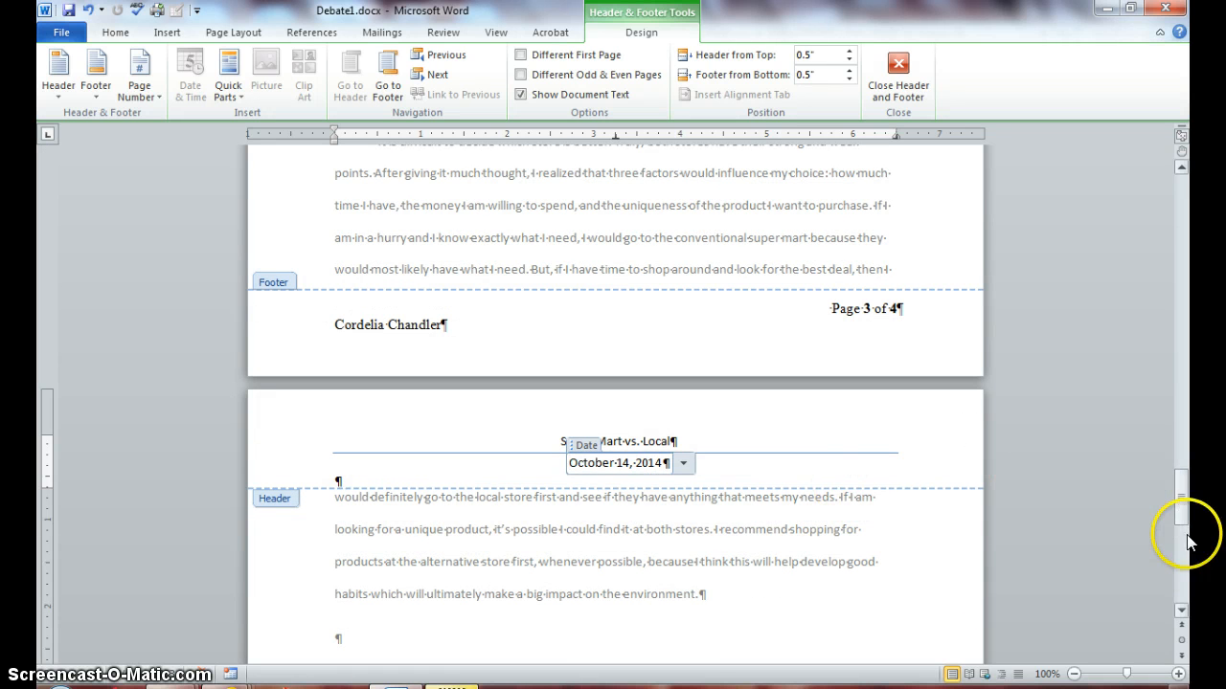
Check the header on the later pages, then leave header editing for the Insert ribbon.
drag(1181, 504, 1184, 113)
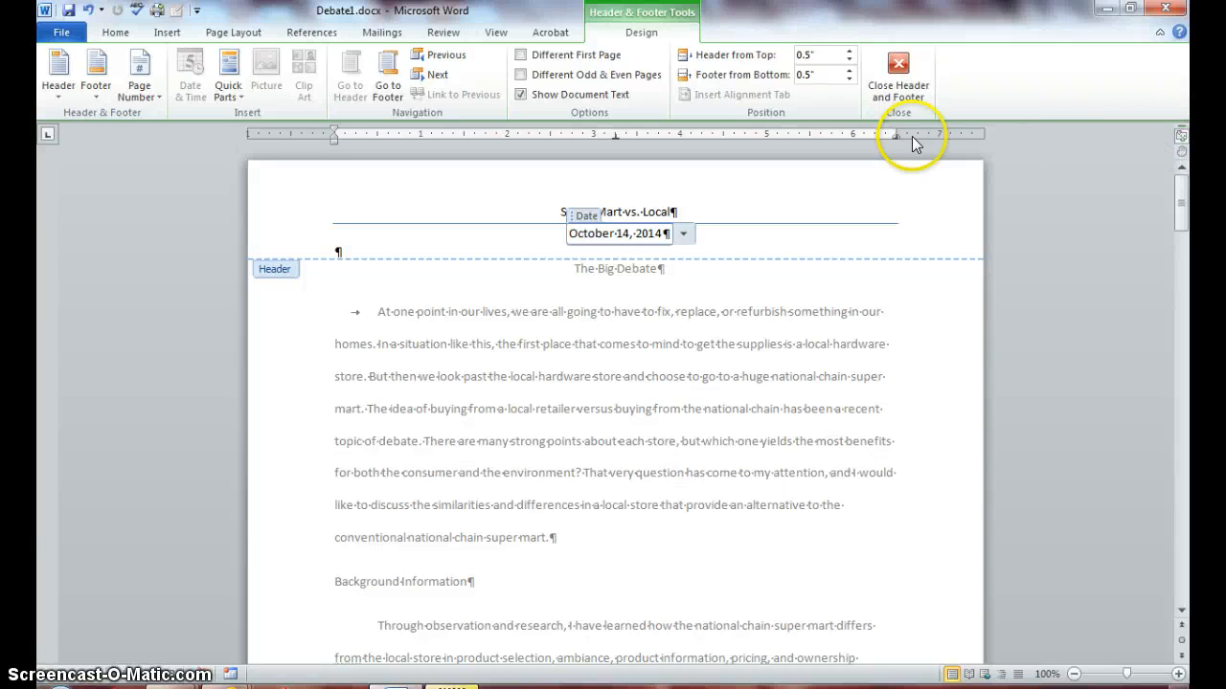
click(312, 252)
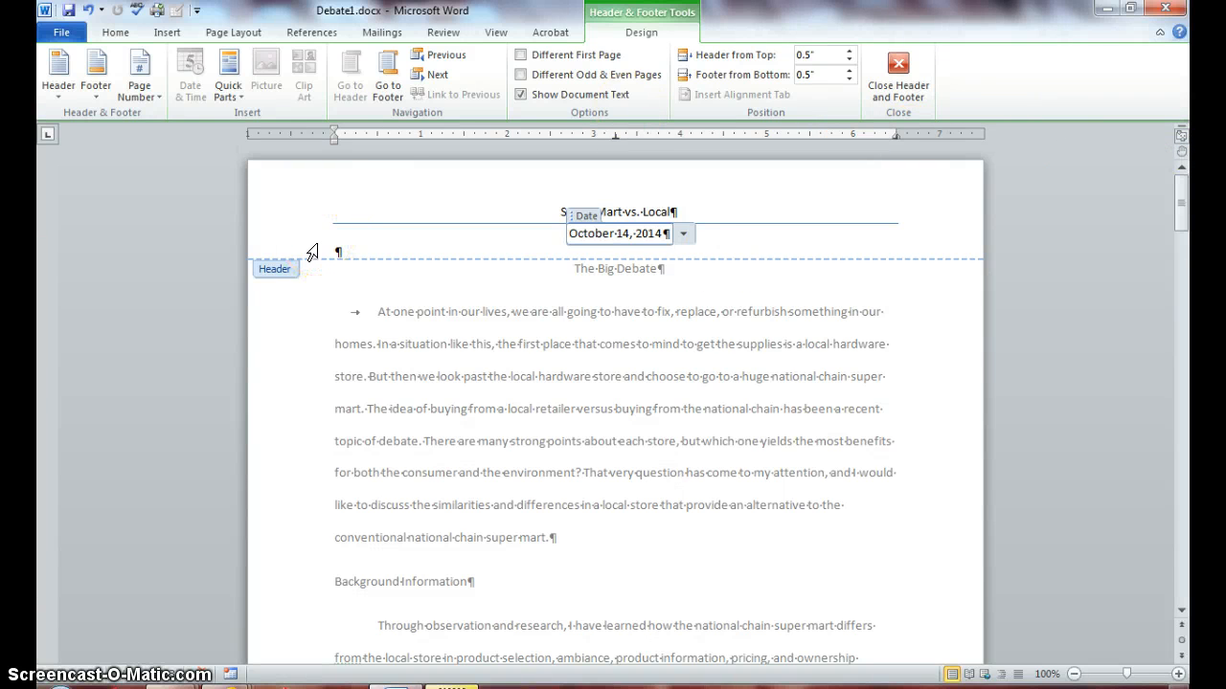
click(112, 34)
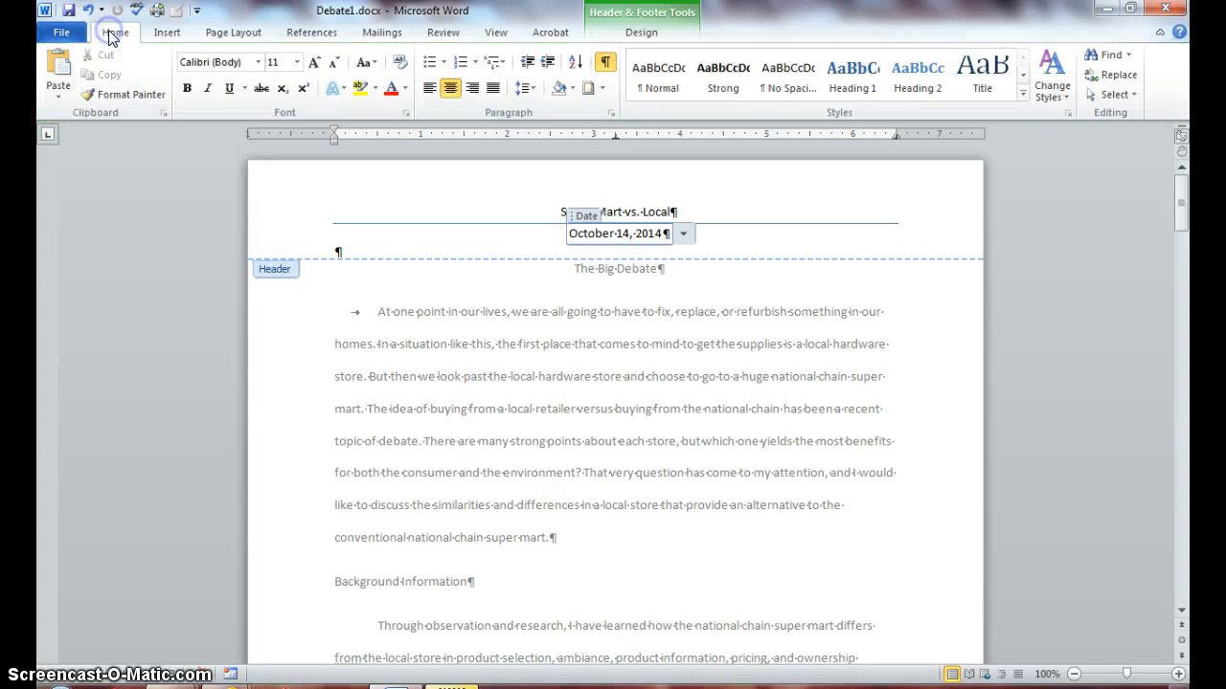
click(160, 42)
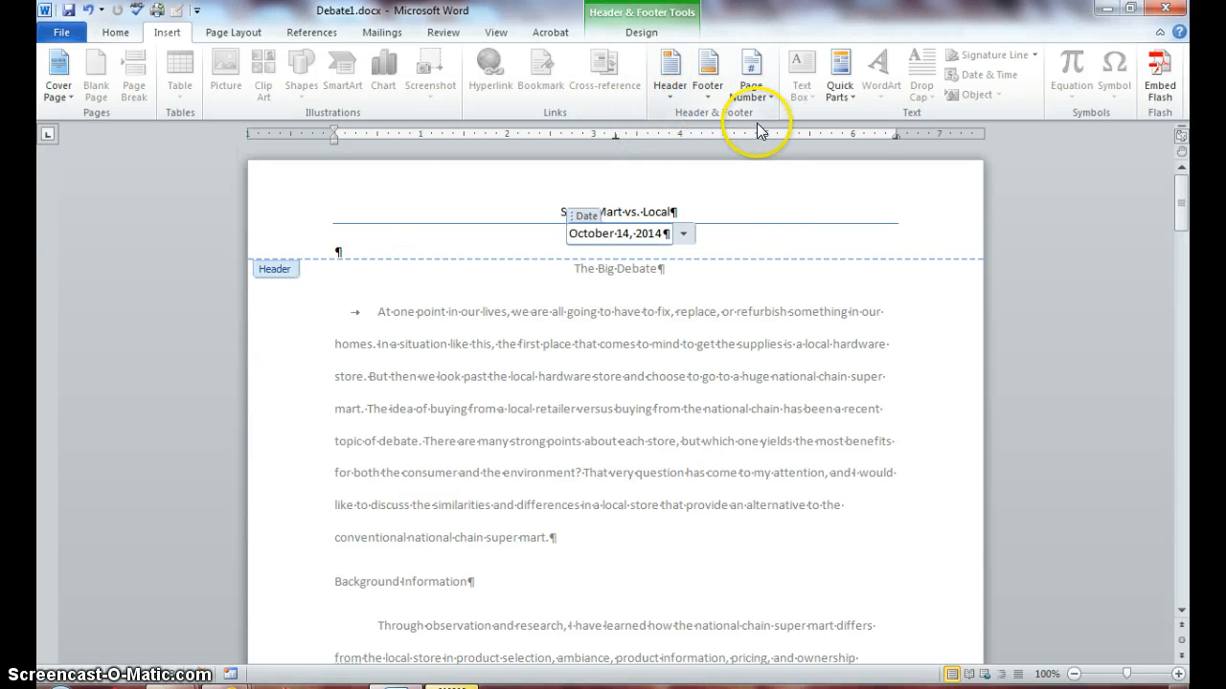
Add the Conservative cover page, which picks up the 'Super Mart vs. Local' title and 10/14/2014 date.
click(61, 96)
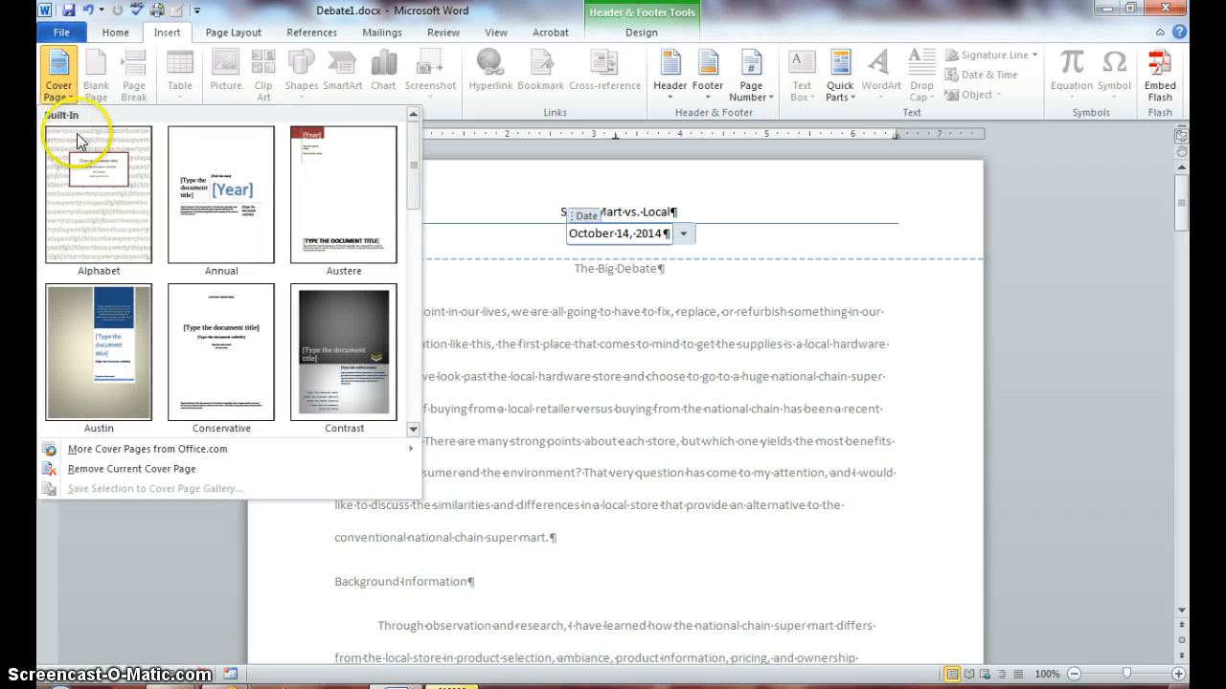
drag(412, 185, 414, 206)
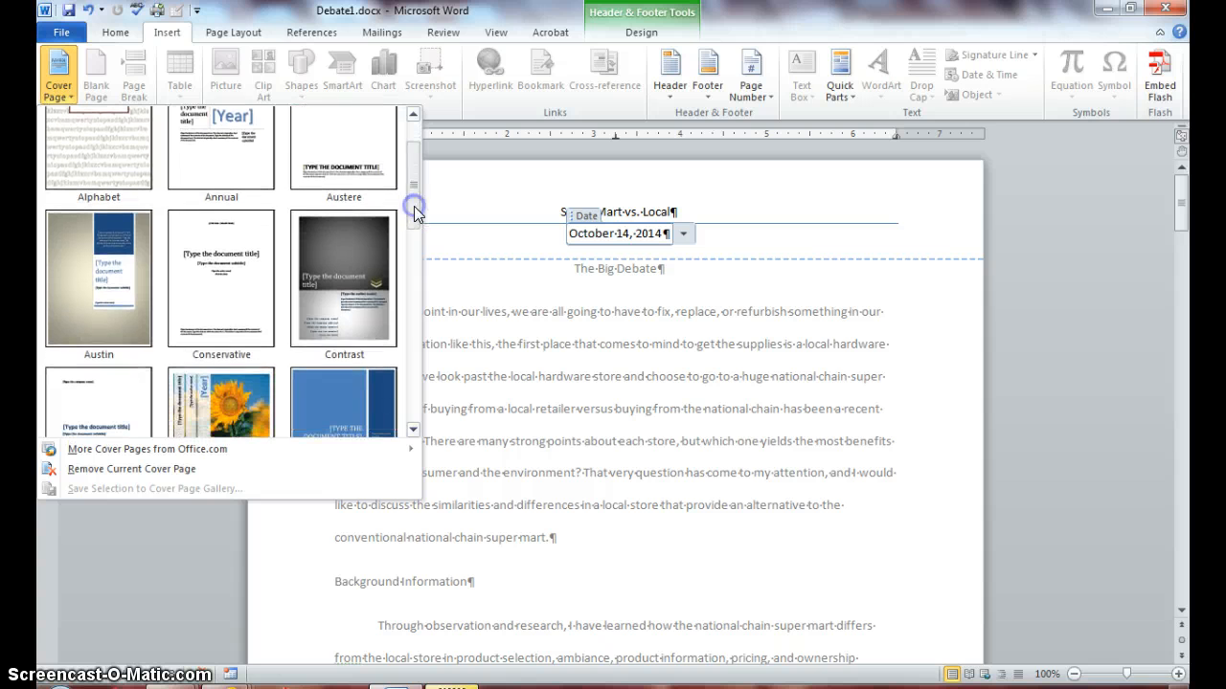
click(230, 303)
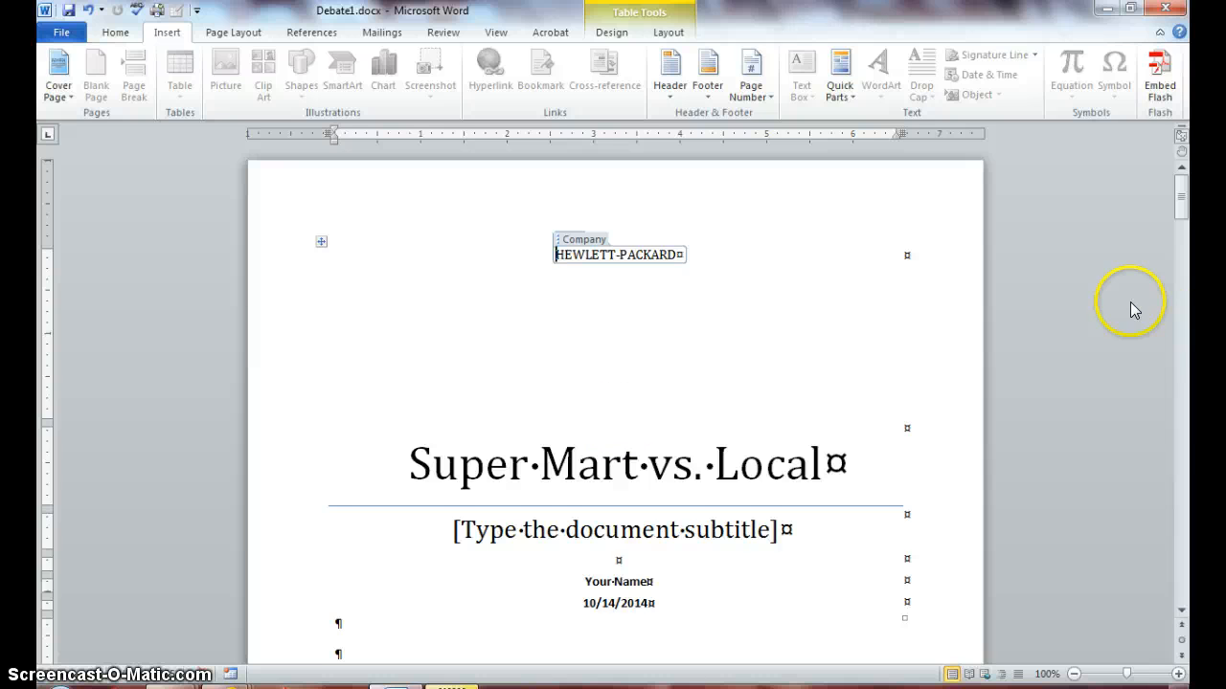
drag(1180, 185, 1179, 179)
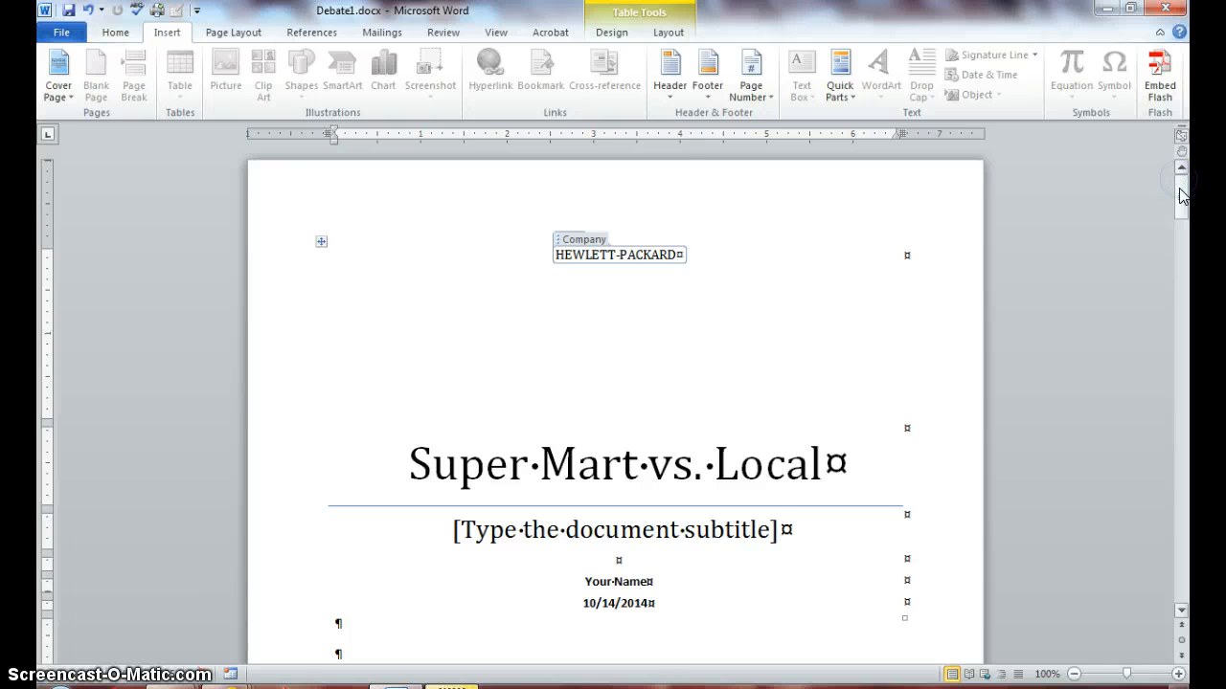
click(1182, 197)
click(1181, 197)
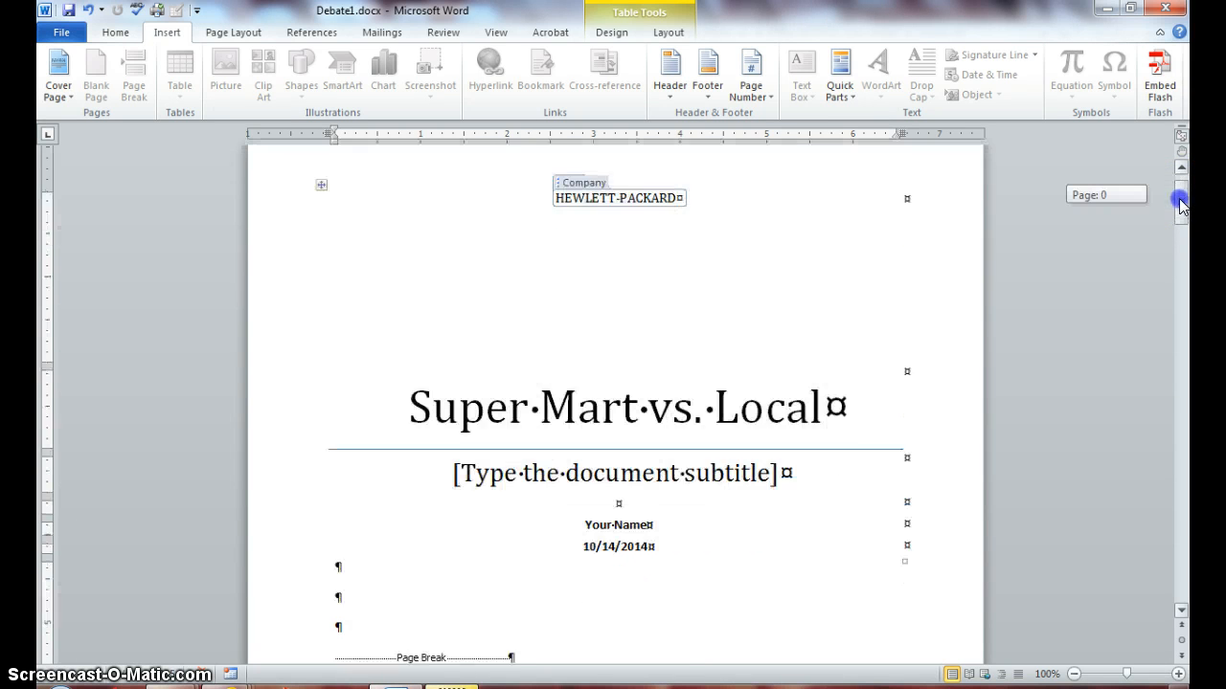